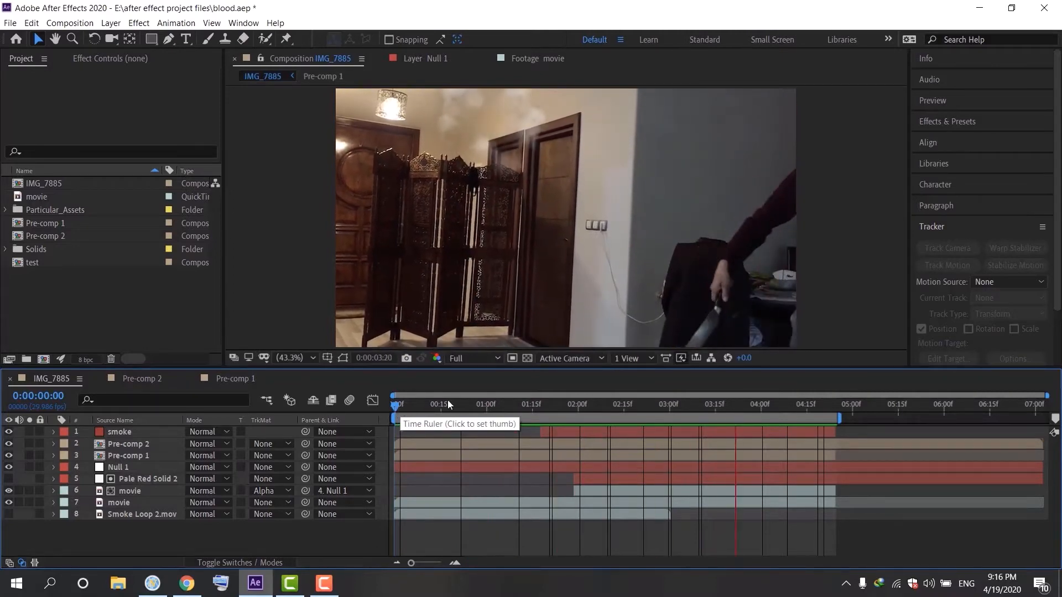
Play back the composition and the movie footage to review the clip from start to end
key("space")
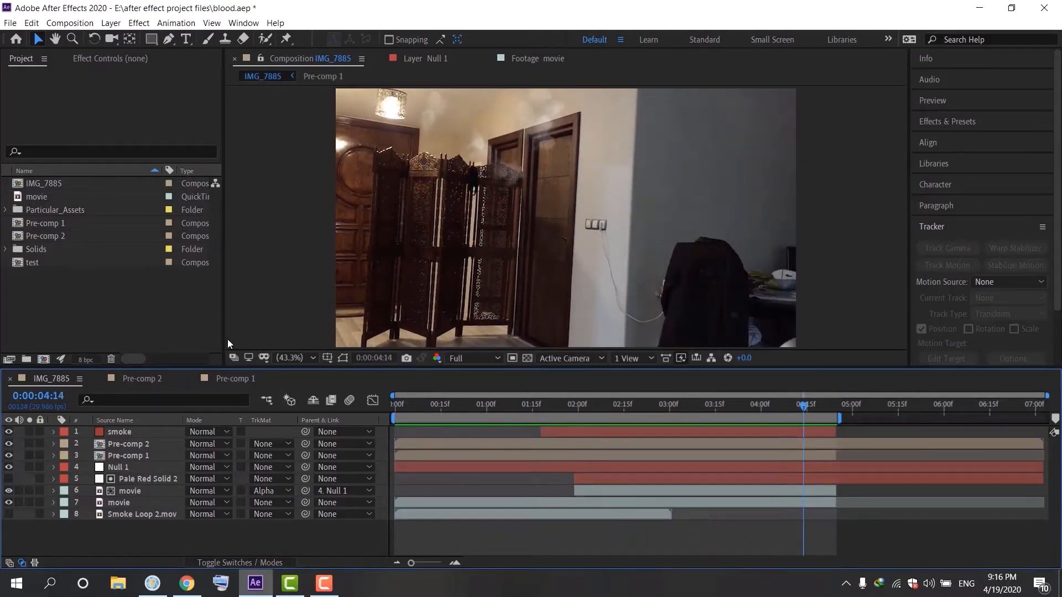
double_click(72, 197)
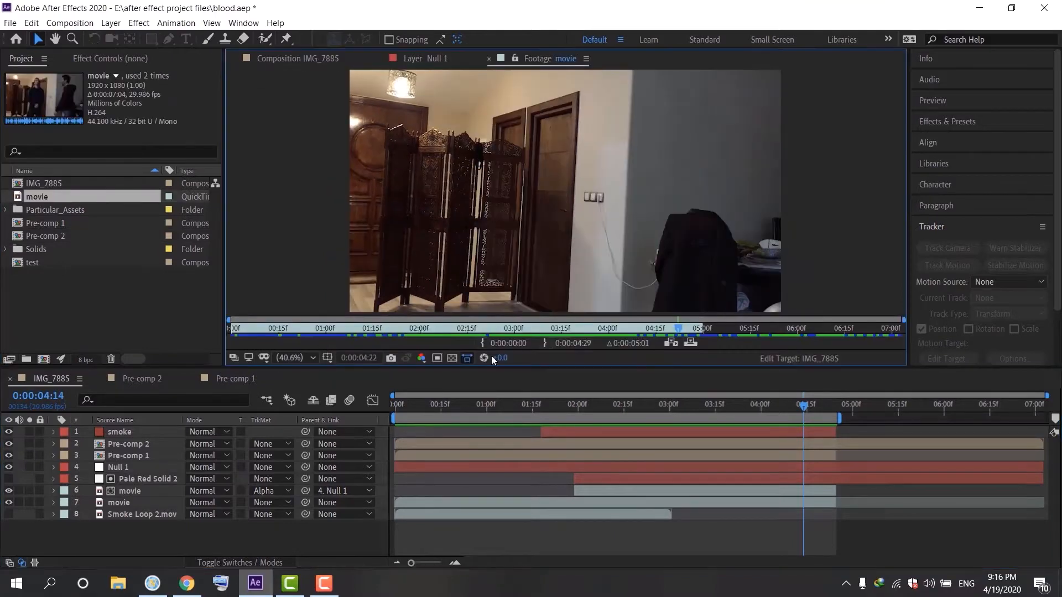
key("space")
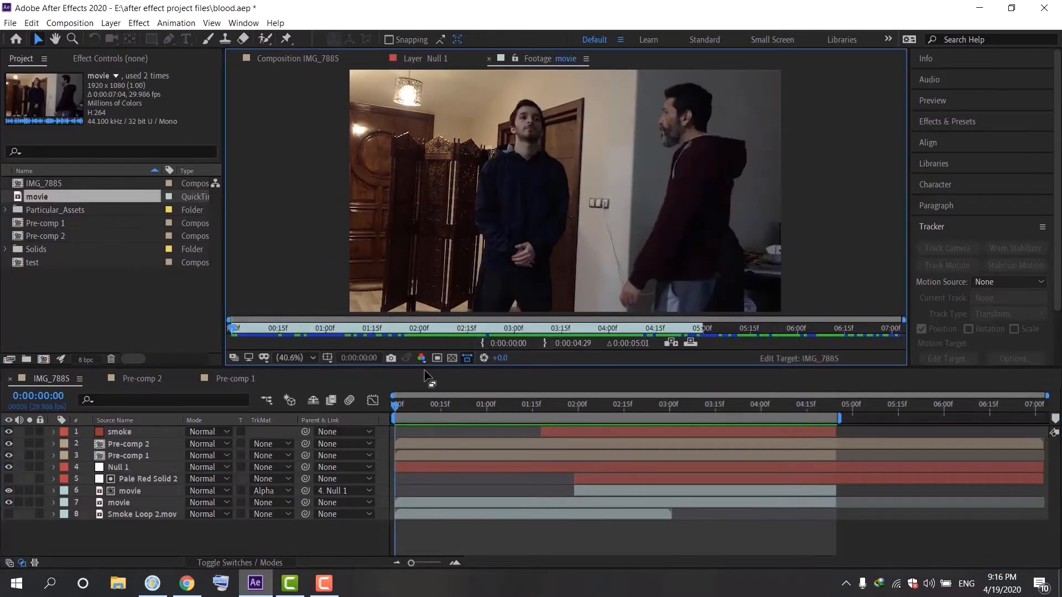
left_click_drag(345, 331, 209, 322)
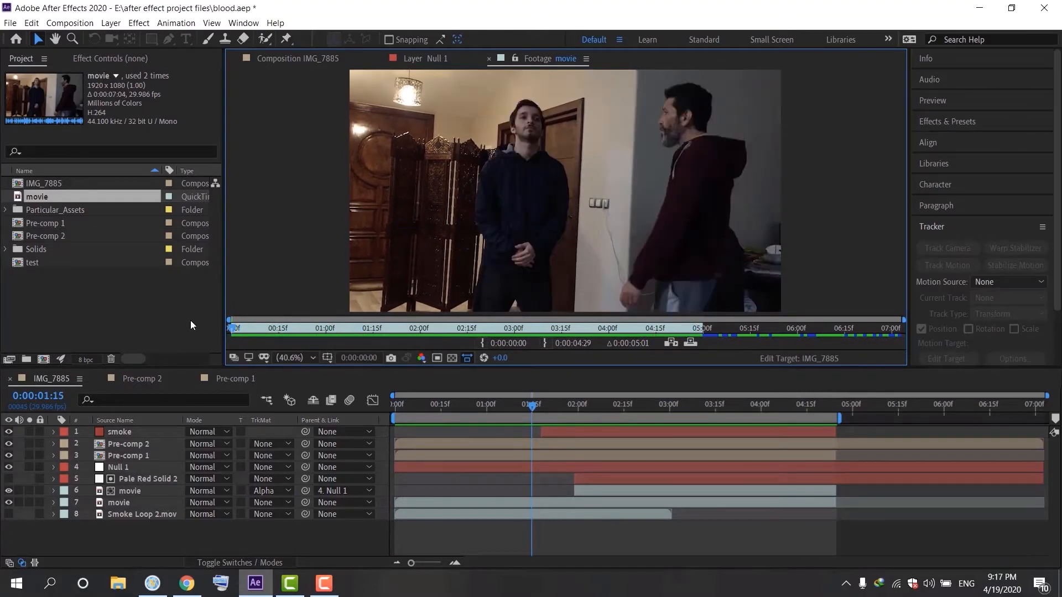
key("space")
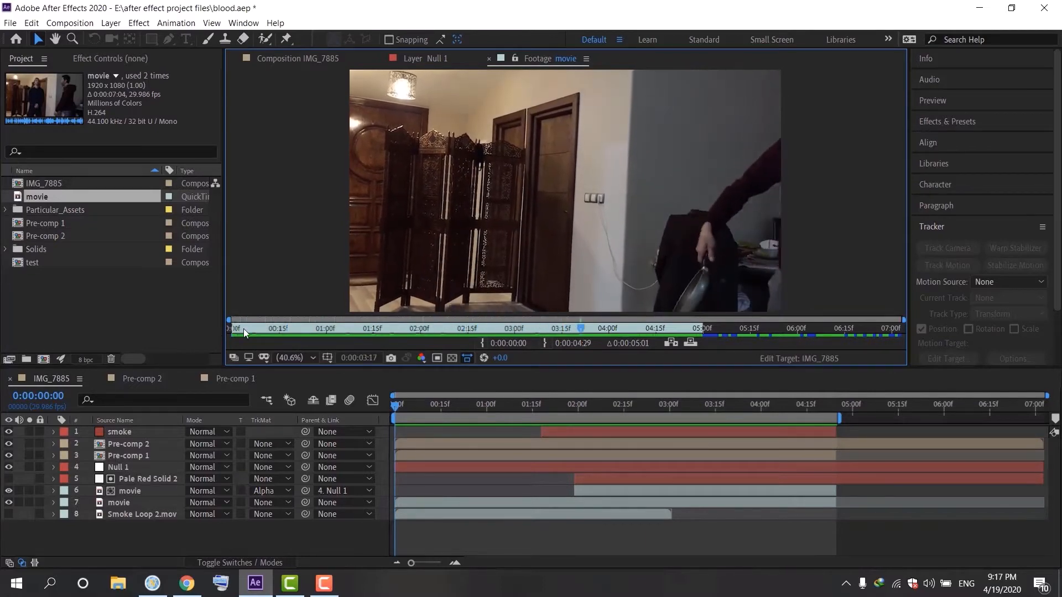
left_click(241, 335)
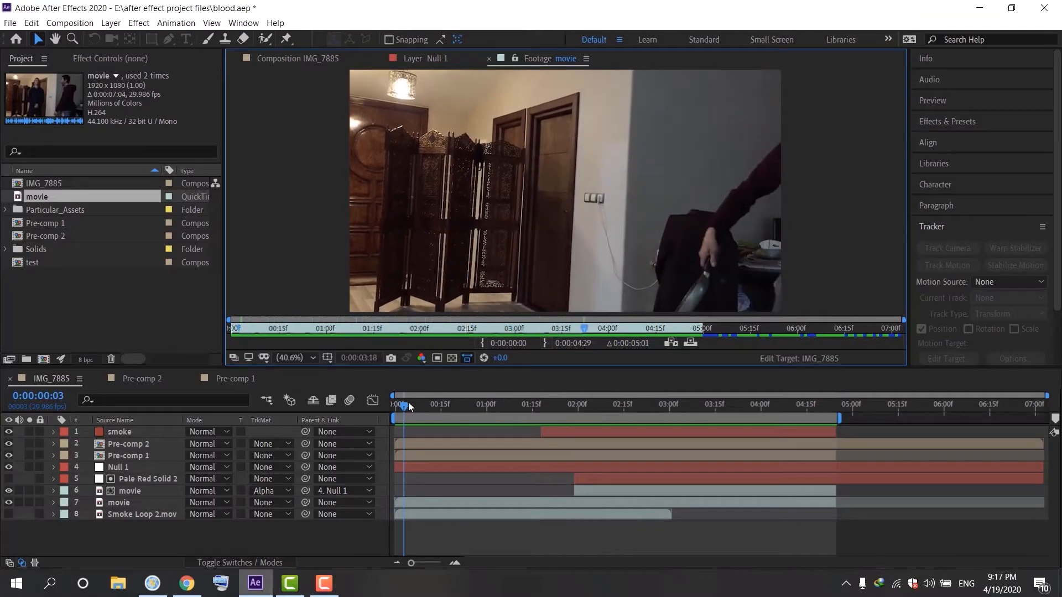
left_click_drag(410, 406, 397, 406)
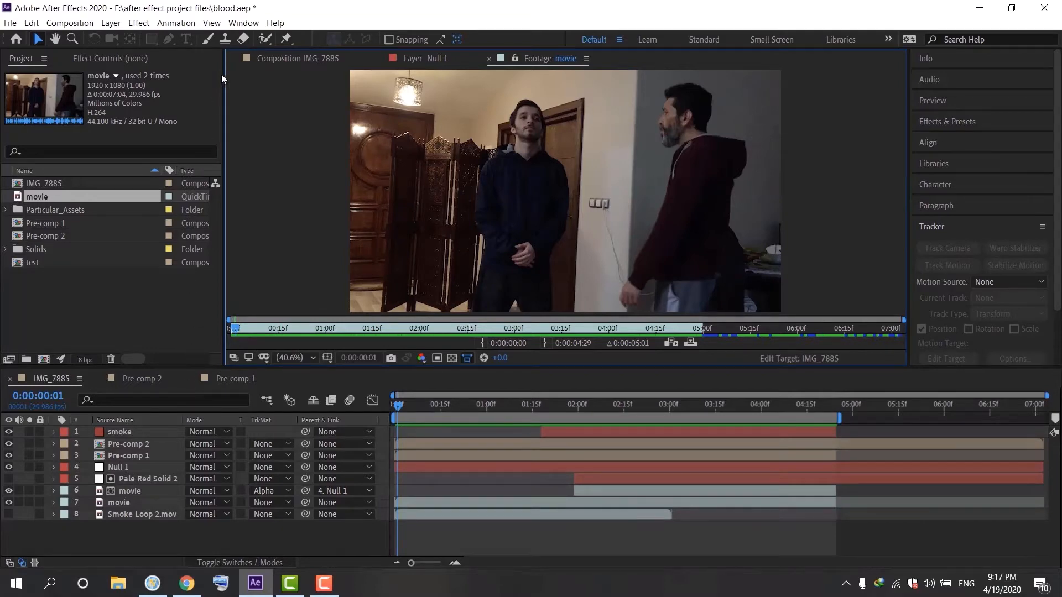
left_click(243, 23)
mouse_move(310, 37)
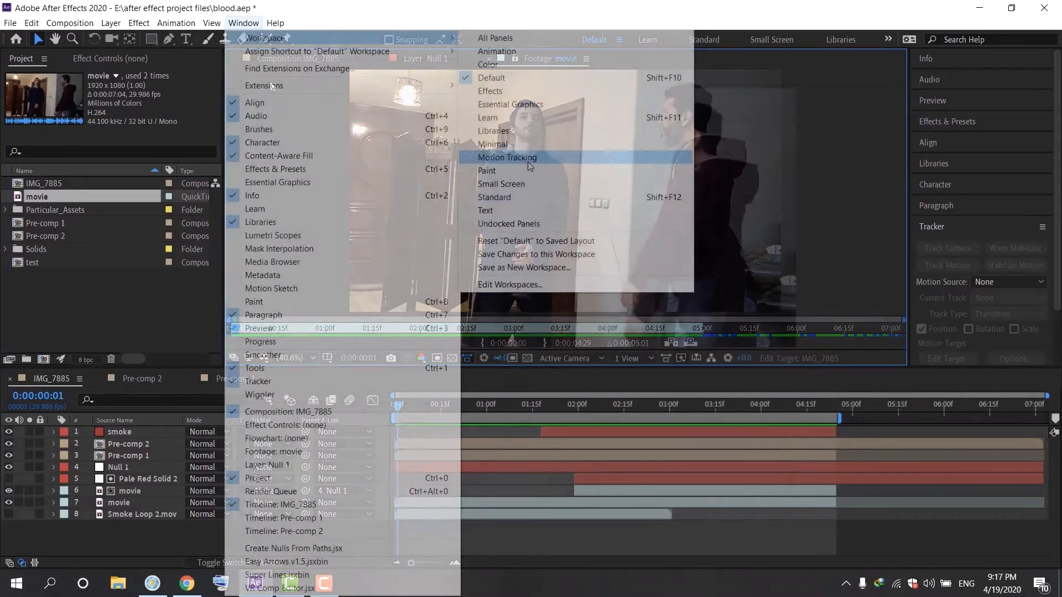
left_click(122, 310)
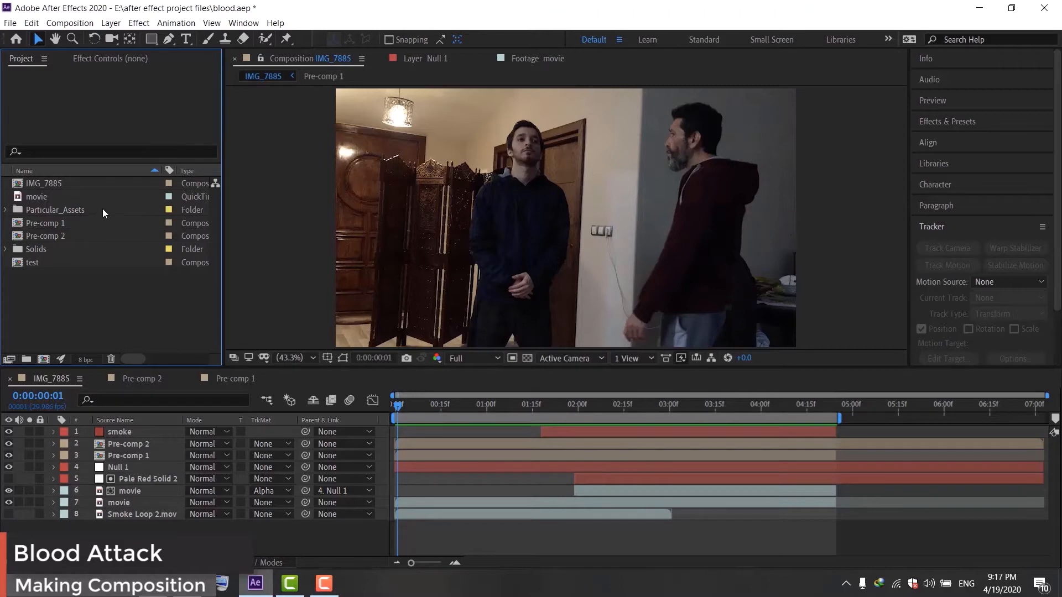
Create a new composition from the movie footage and switch to the Motion Tracking workspace
left_click_drag(66, 197, 43, 359)
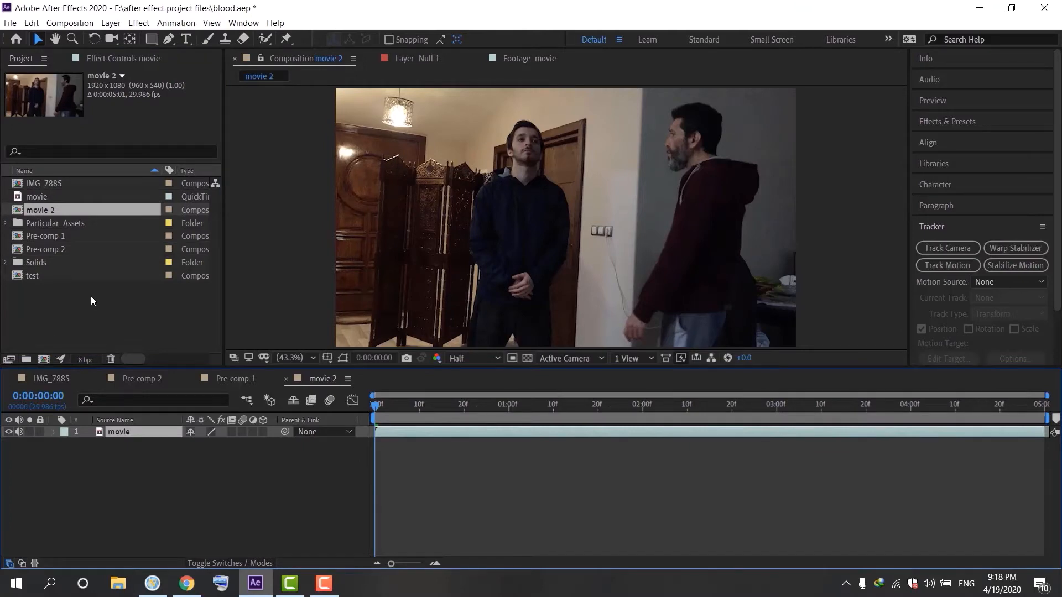
left_click(243, 22)
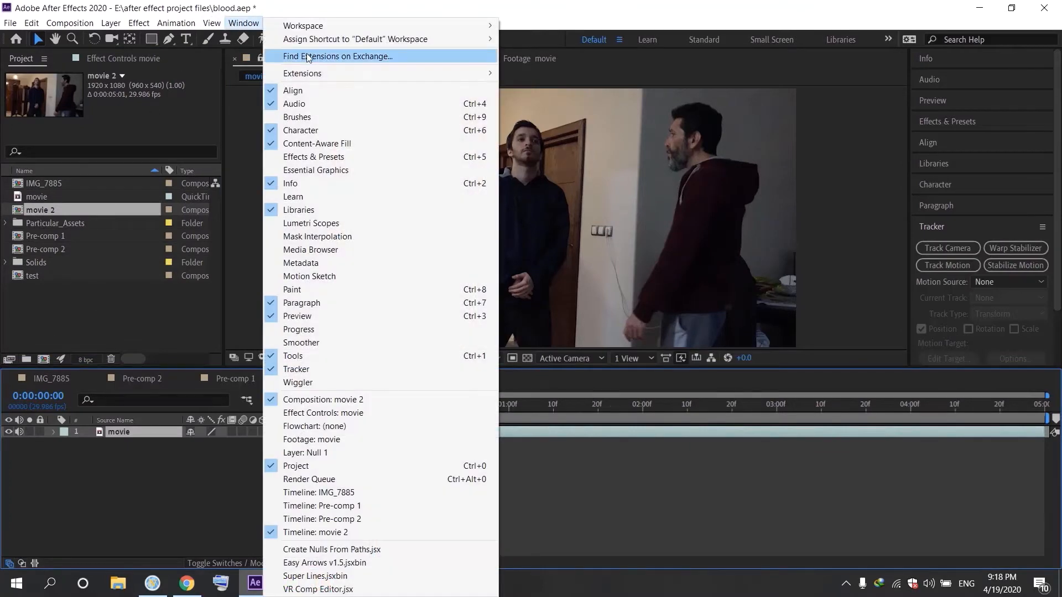
mouse_move(476, 26)
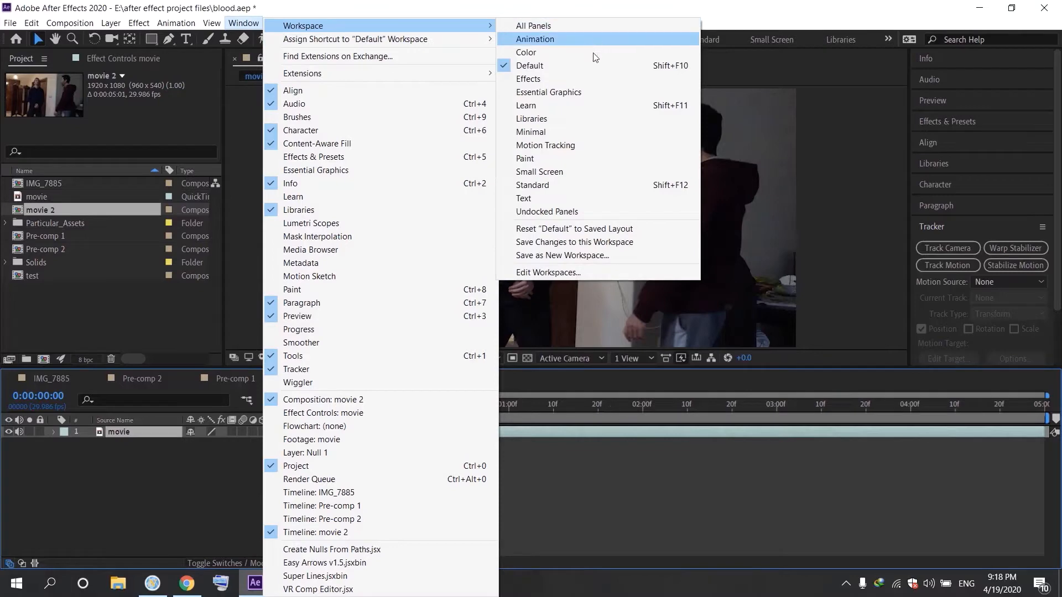
left_click(579, 145)
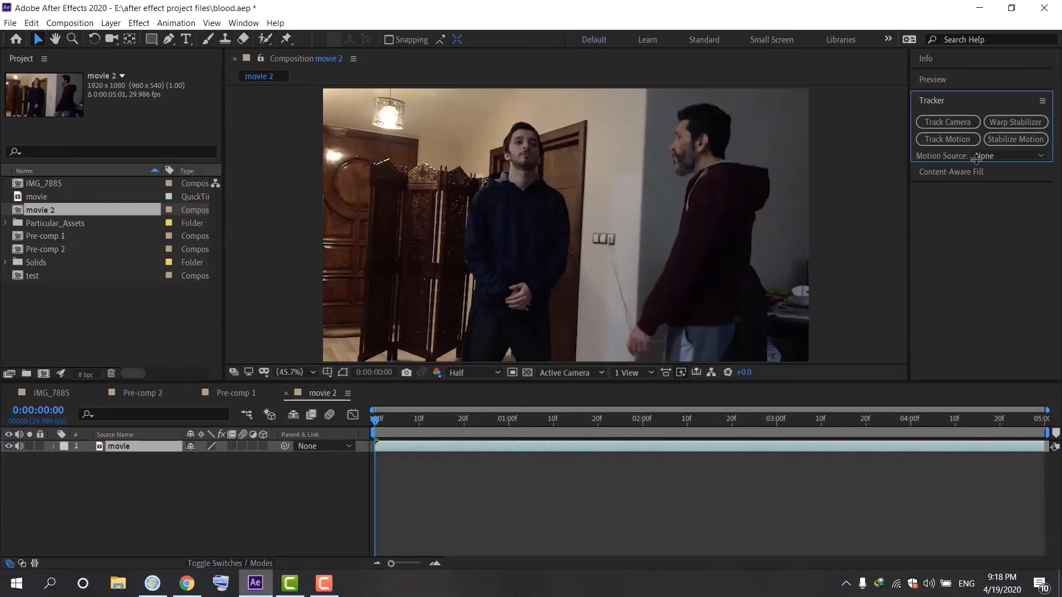
Start Track Motion on the movie layer and place Track Point 1 on the upper-left corner of the wooden screen
left_click(950, 143)
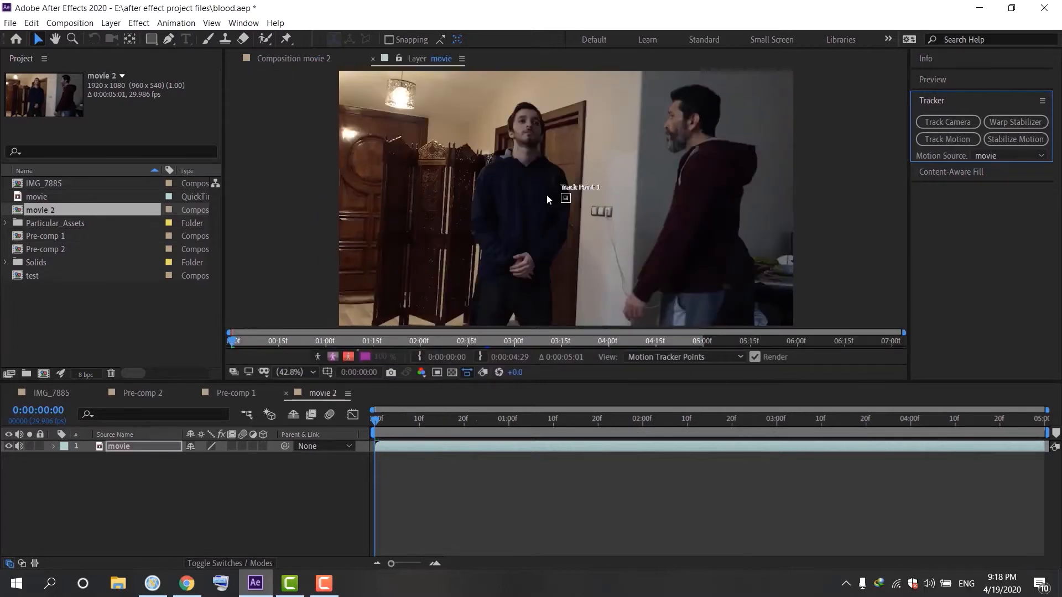
left_click_drag(570, 201, 369, 173)
key("space")
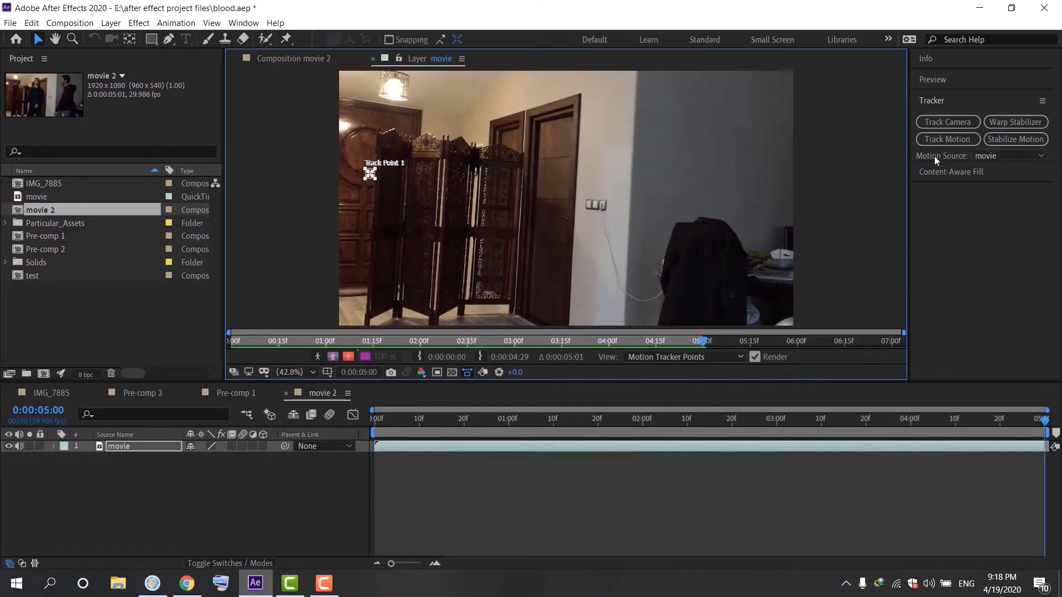
Expand the Tracker panel and enable Rotation tracking to add a second track point
left_click(934, 156)
left_click_drag(936, 202, 936, 303)
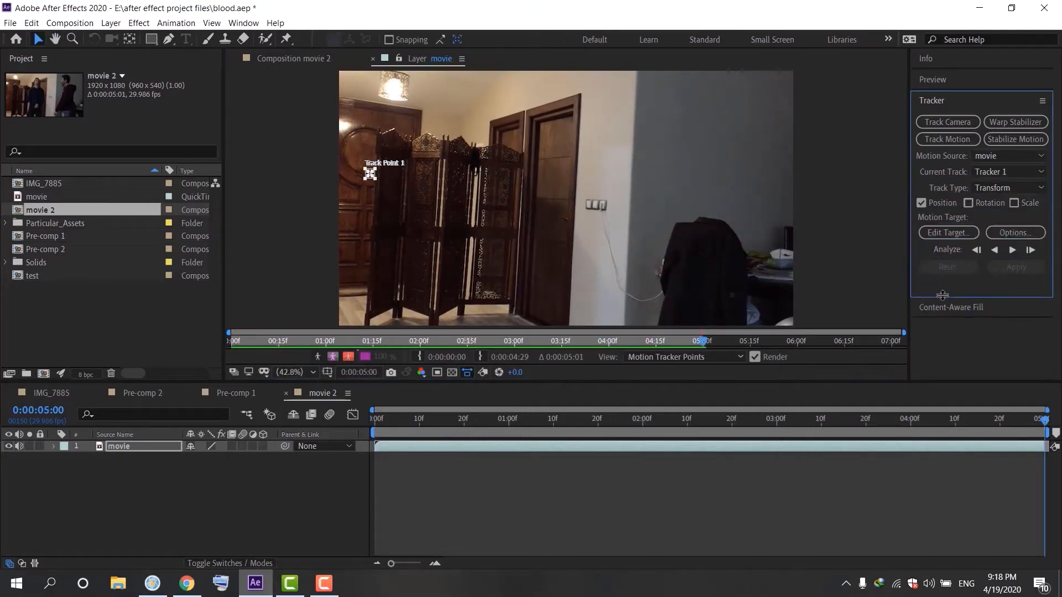
left_click(968, 203)
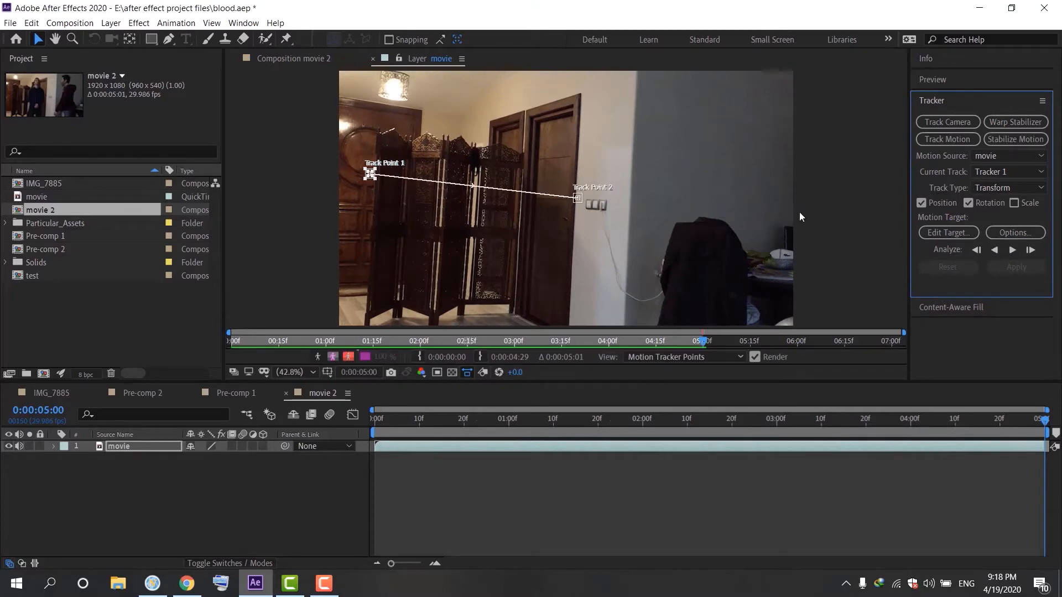
At about 1:22, move Track Point 2 onto the top corner of the door frame
left_click_drag(702, 340, 398, 331)
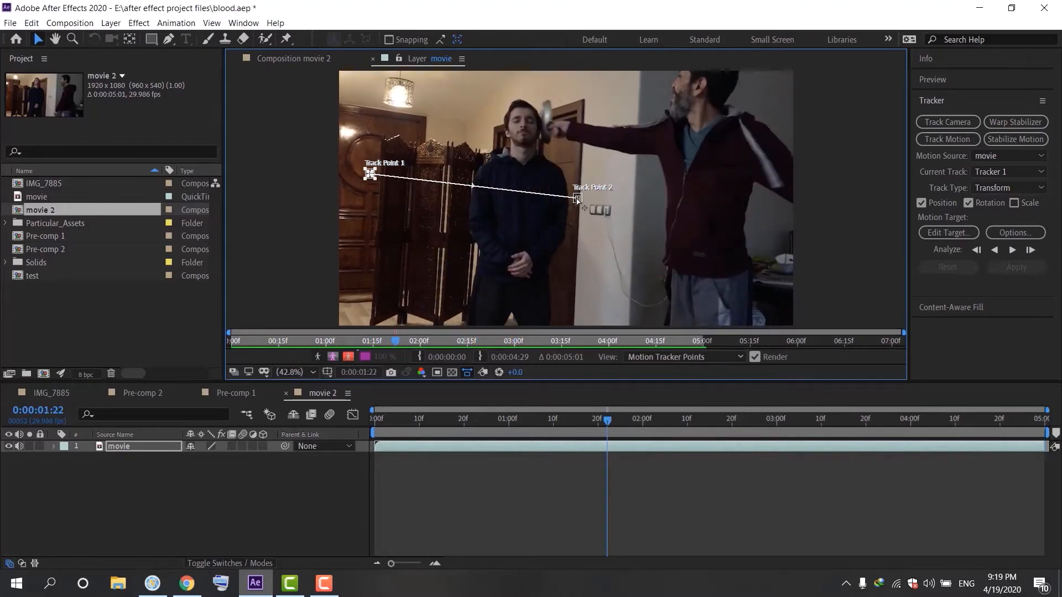
left_click_drag(579, 200, 582, 92)
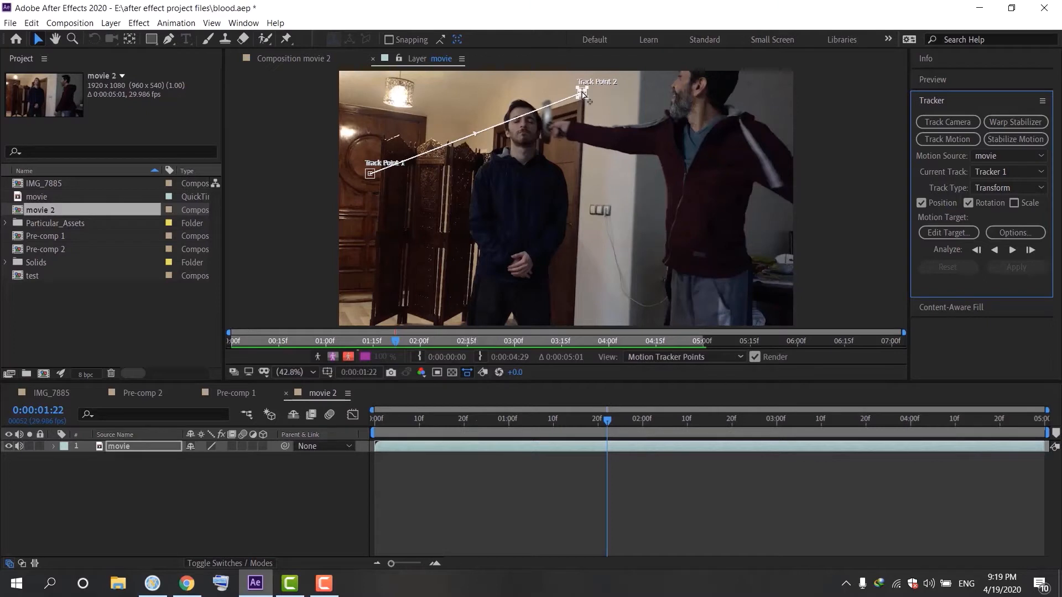
left_click_drag(580, 92, 584, 88)
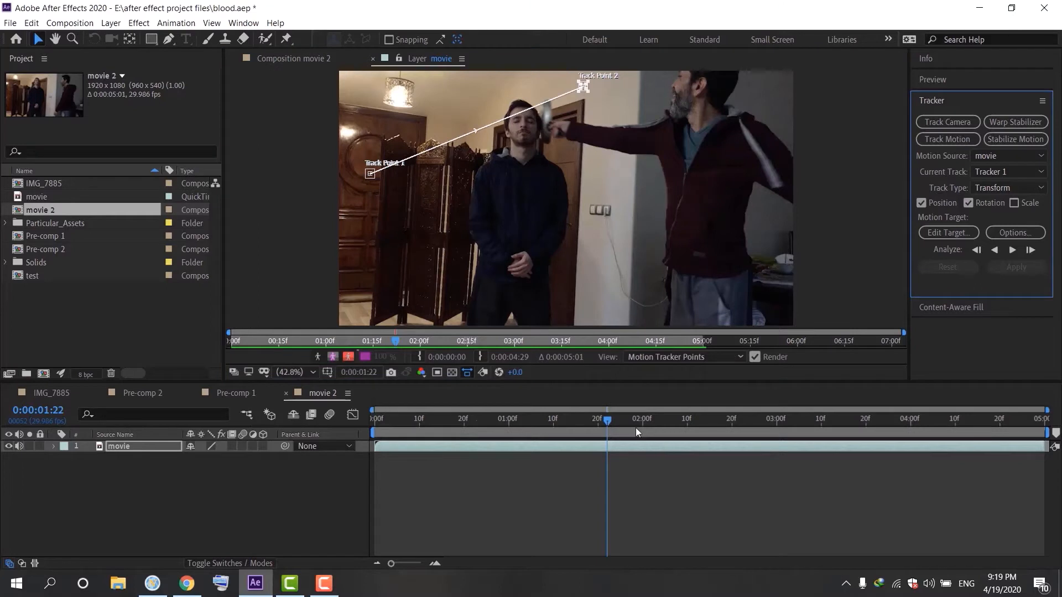
Return to the start of the clip and analyze both track points forward
left_click_drag(607, 423, 256, 423)
key("space")
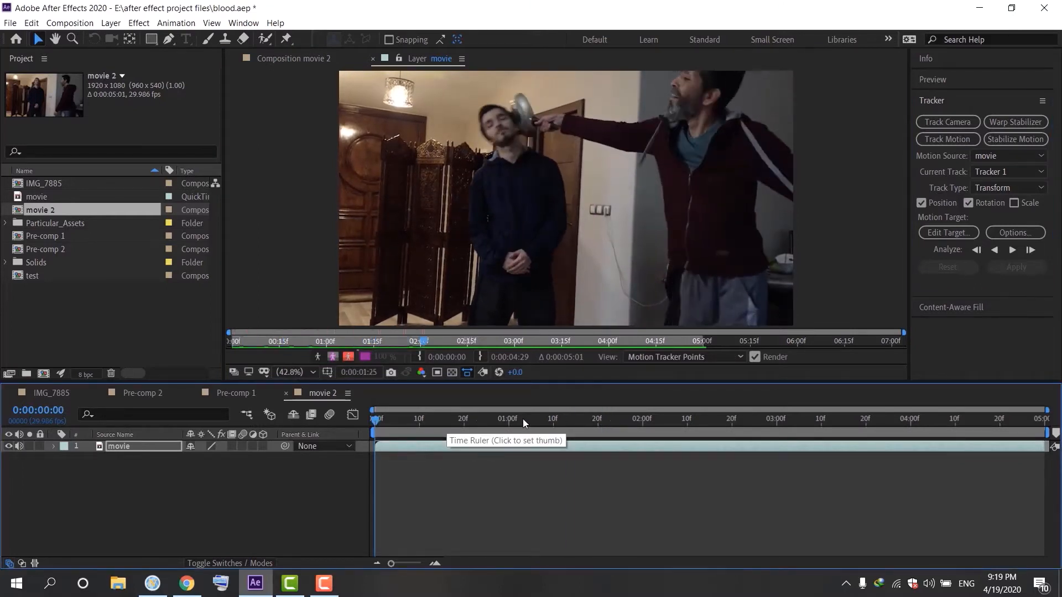
key("space")
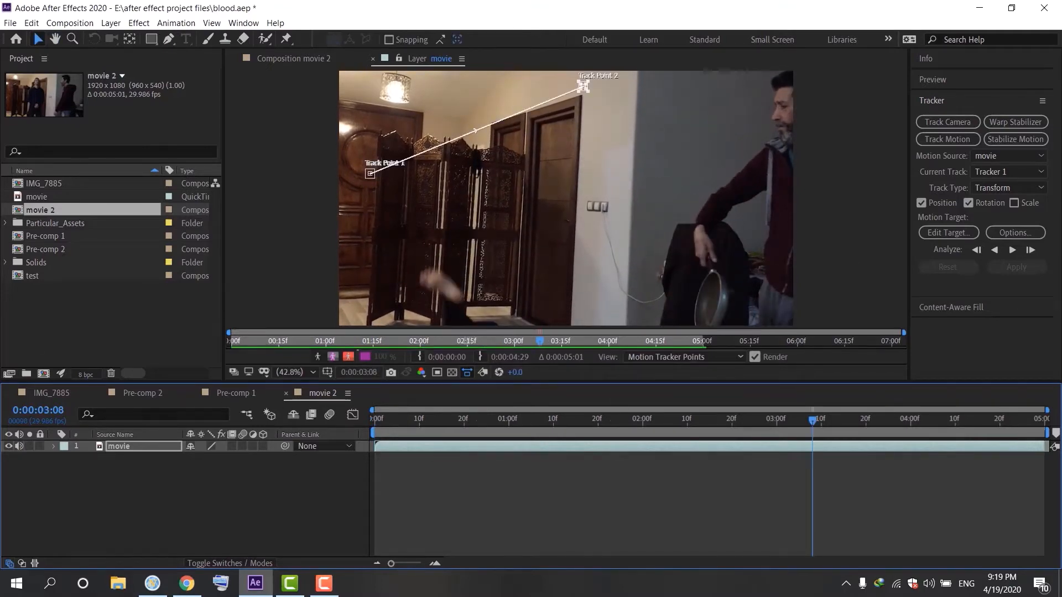
left_click(1010, 253)
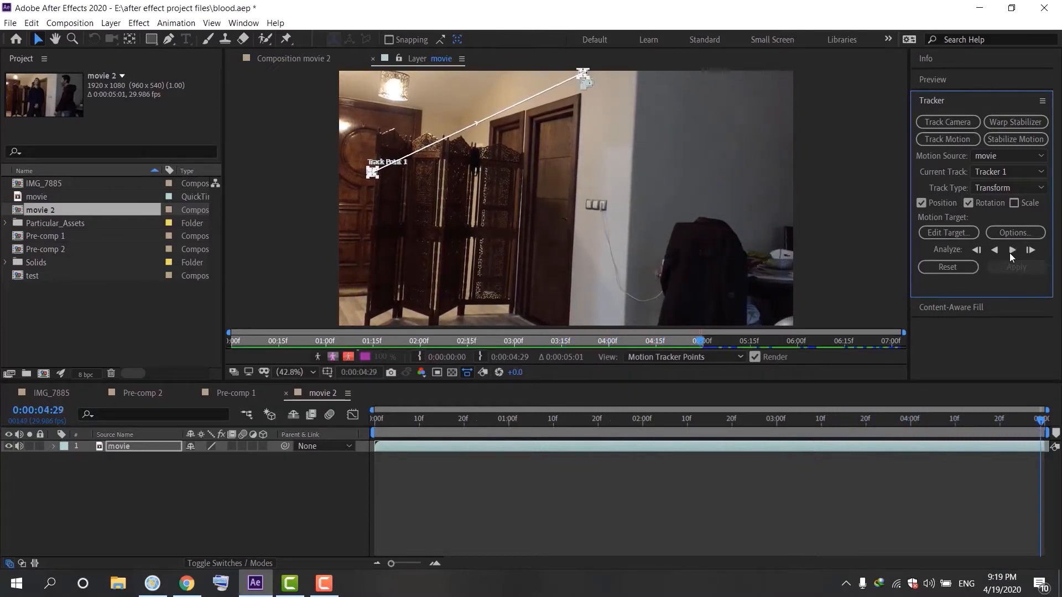
Scrub through the footage to check the tracked points
left_click(1046, 430)
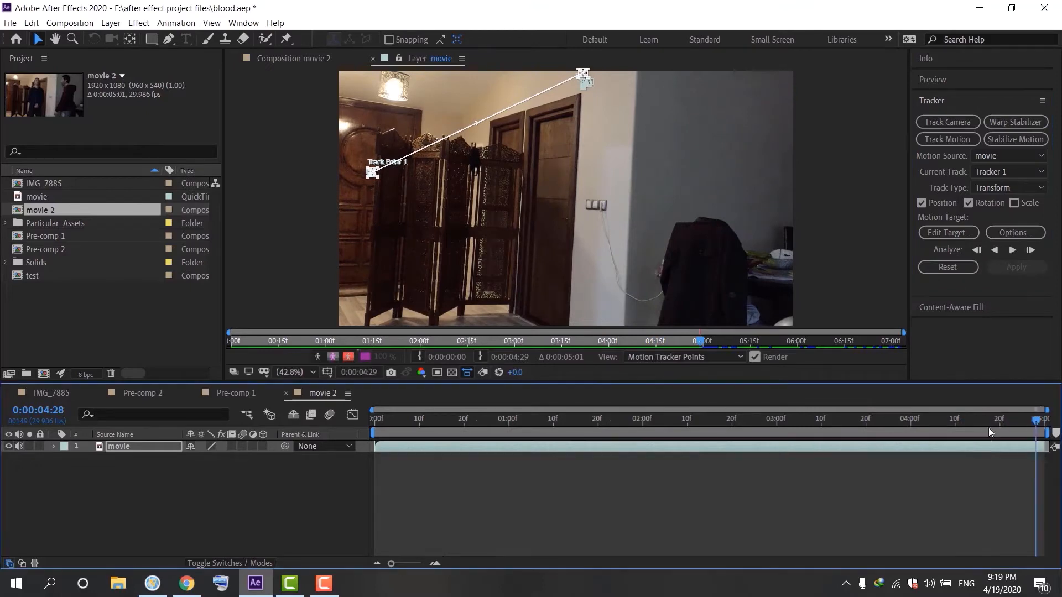
key("Home")
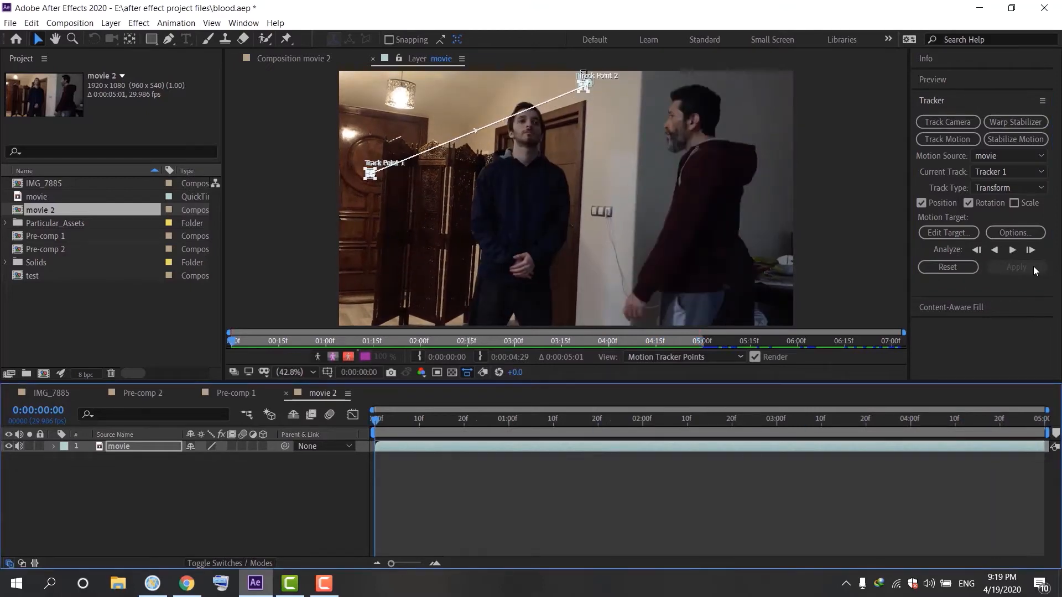
left_click_drag(381, 429, 714, 414)
left_click_drag(841, 385, 1043, 409)
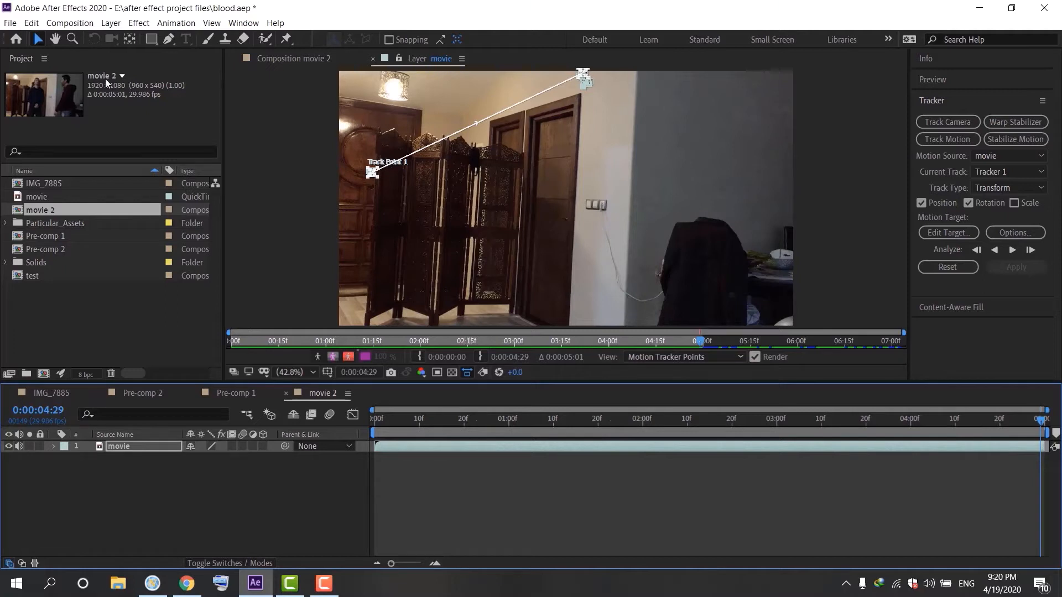
Add a new Null Object layer to the composition
left_click(112, 23)
mouse_move(298, 38)
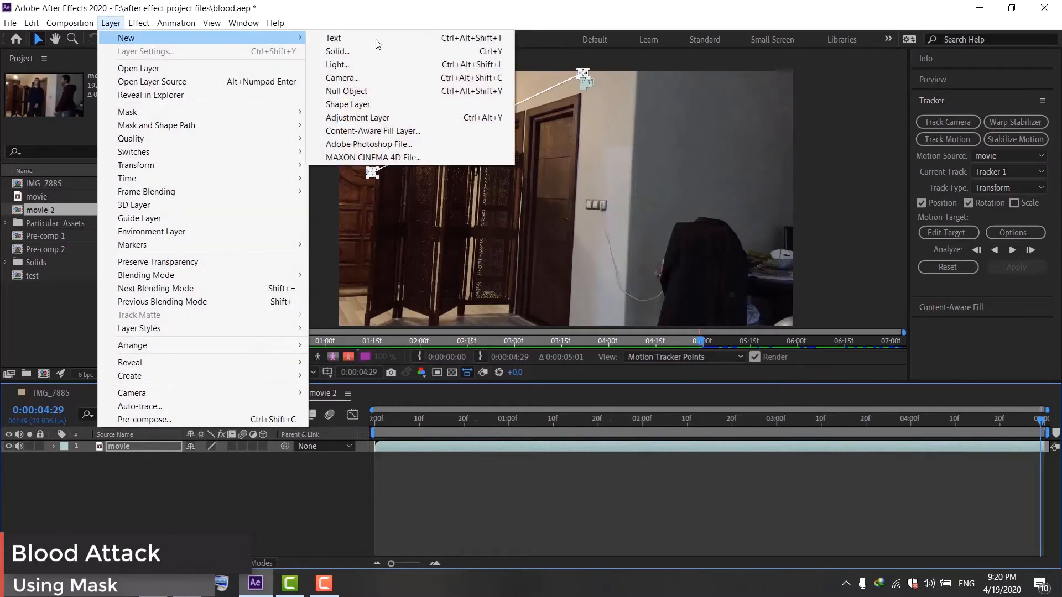
left_click(365, 94)
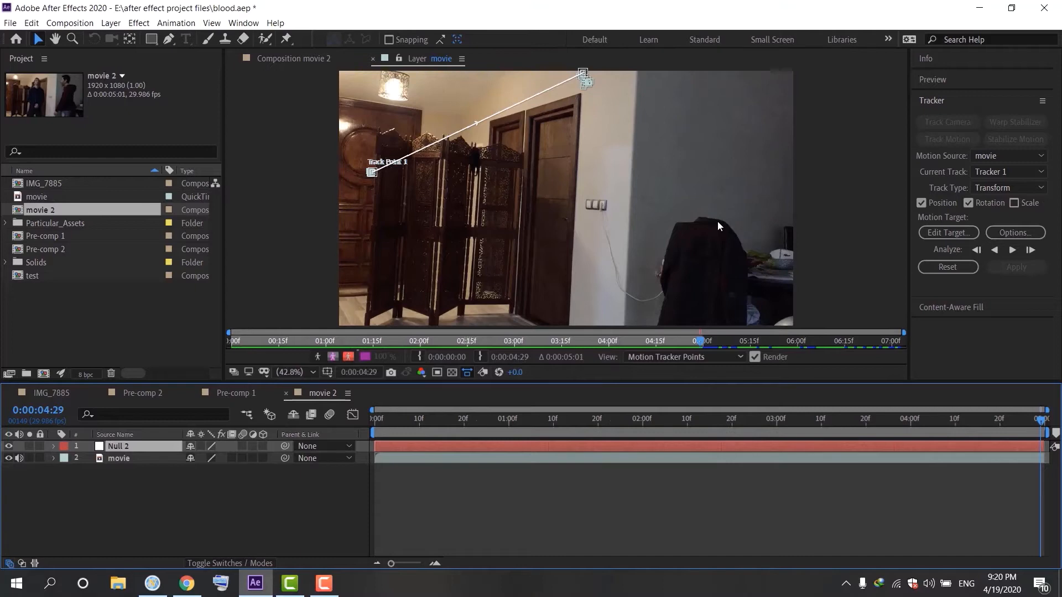
Set the motion target to the Null 2 layer and apply the tracking data in X and Y
left_click(961, 239)
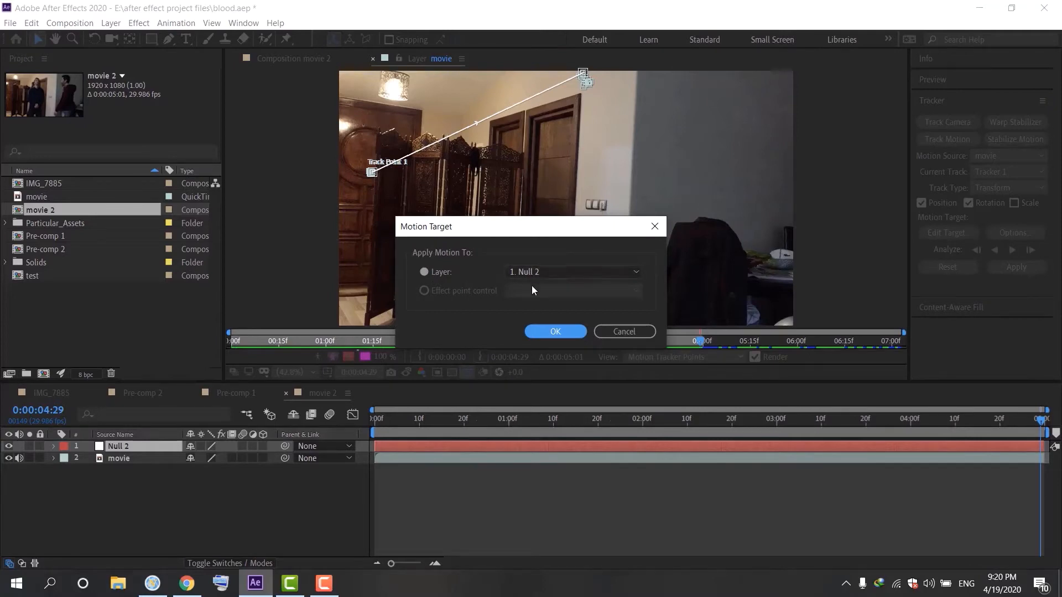
left_click(553, 331)
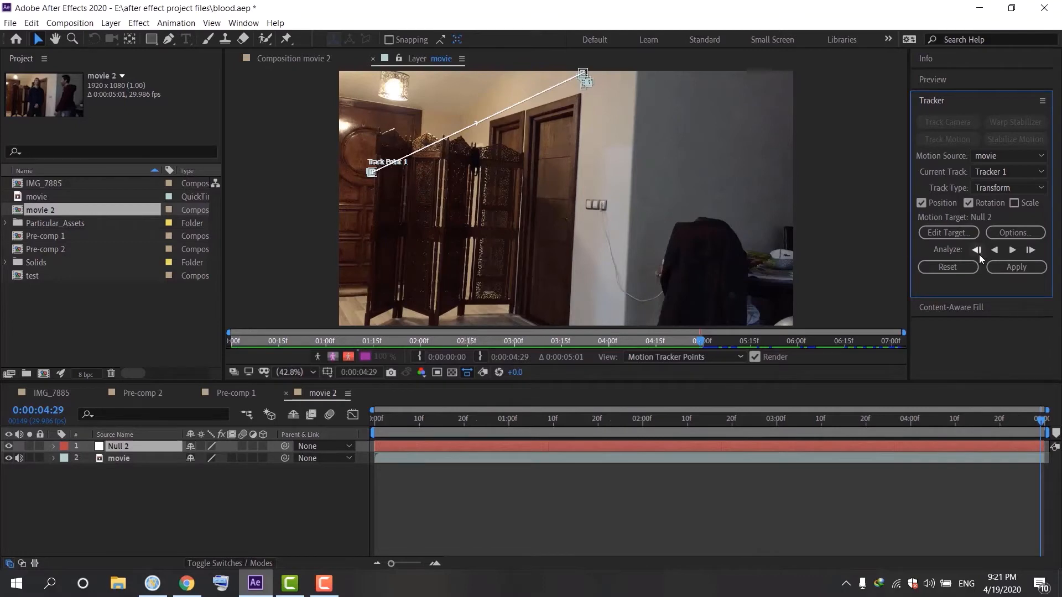
left_click(1001, 268)
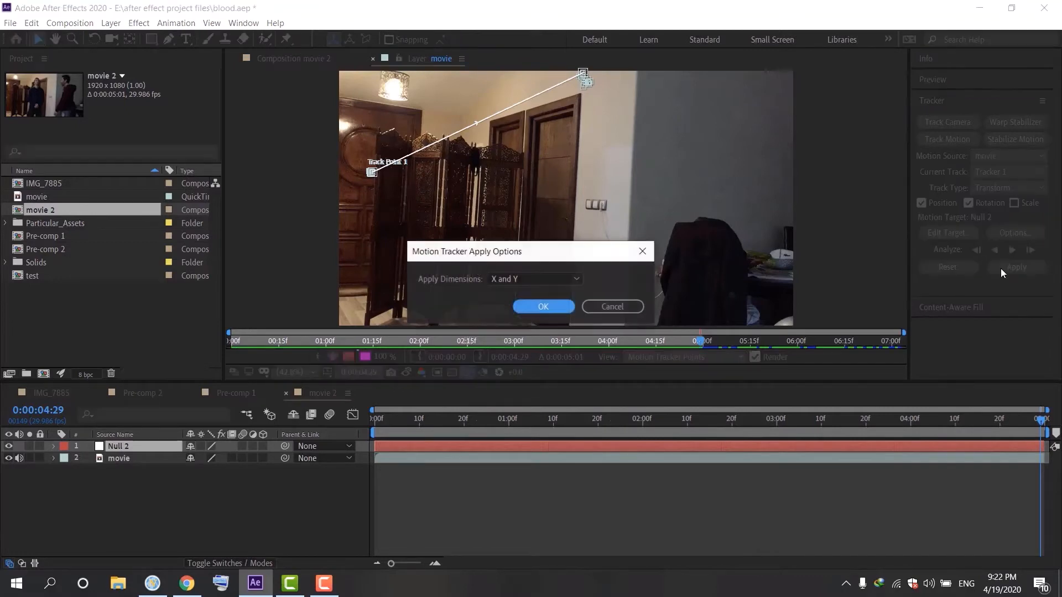
left_click(542, 307)
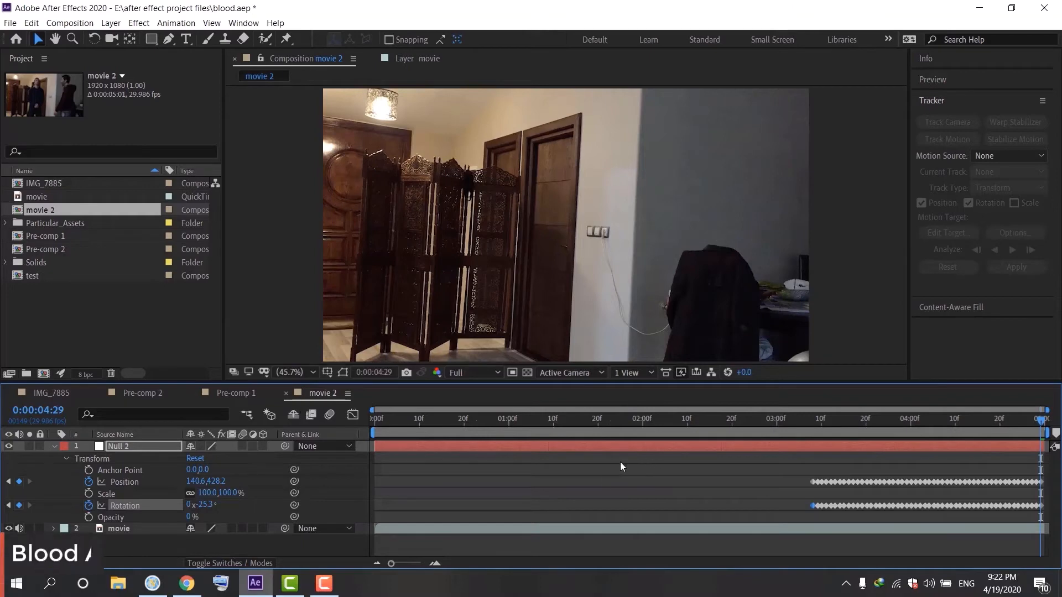
Reveal only the null layer's animated Position and Rotation keyframes, then collapse the layer
left_click_drag(703, 422, 1046, 456)
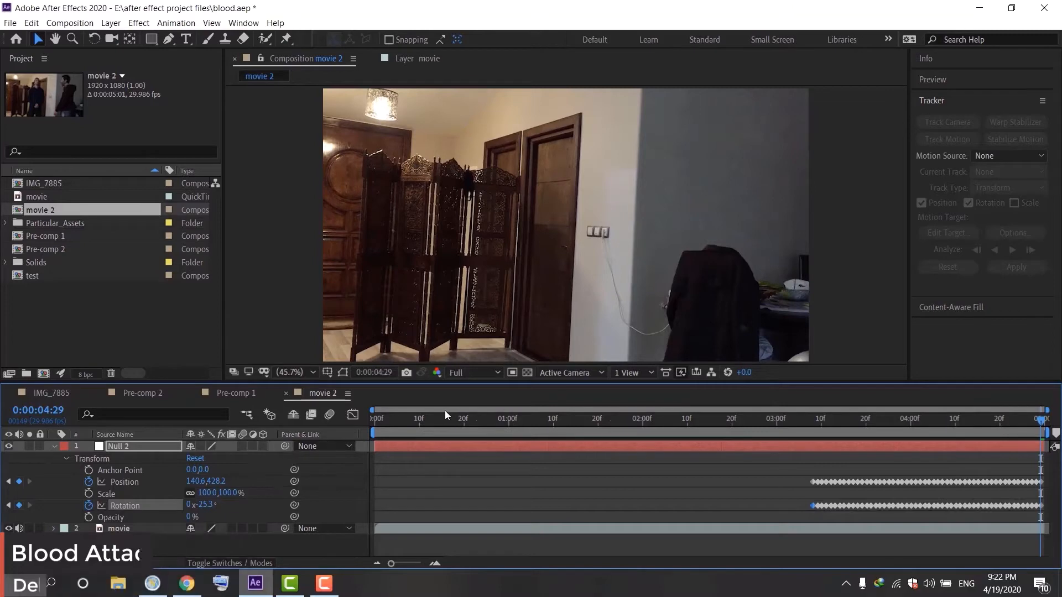
left_click(122, 446)
key("u")
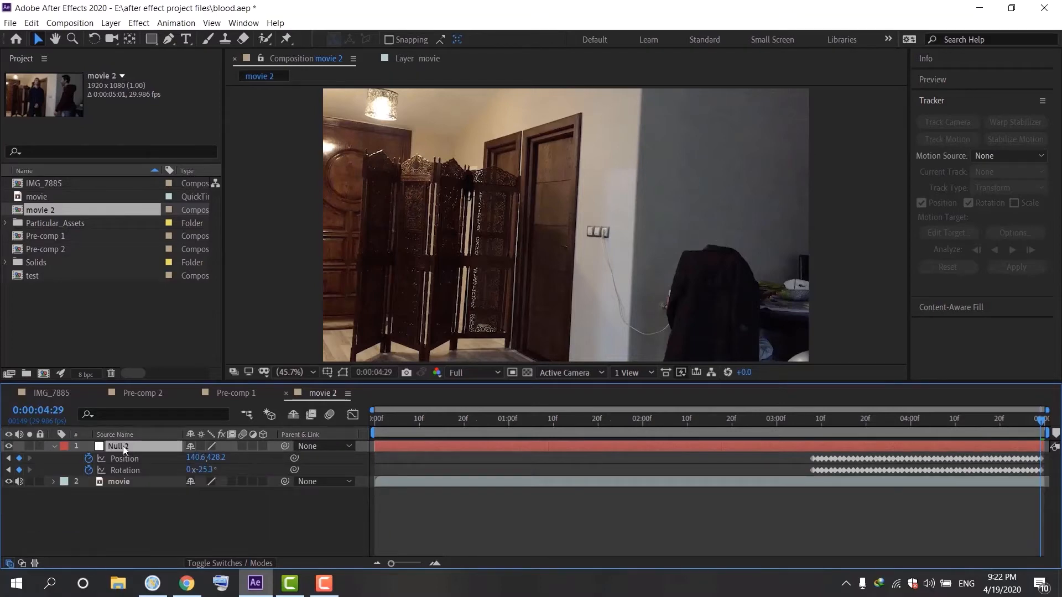
left_click(54, 447)
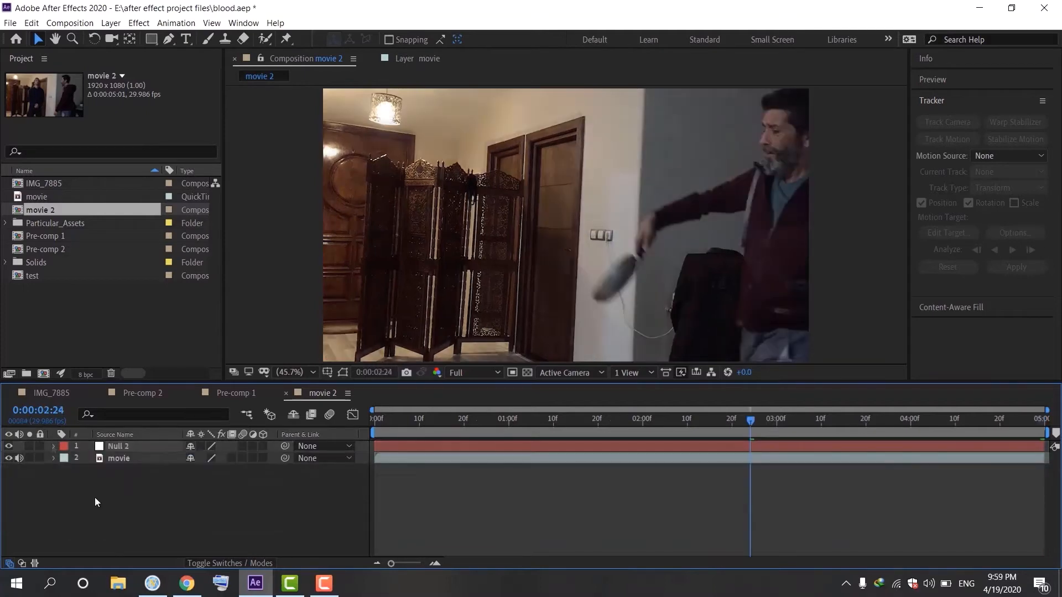
Duplicate the movie layer and apply Freeze Frame to the duplicate at 0:00:02:24
left_click(120, 459)
key("ctrl+d")
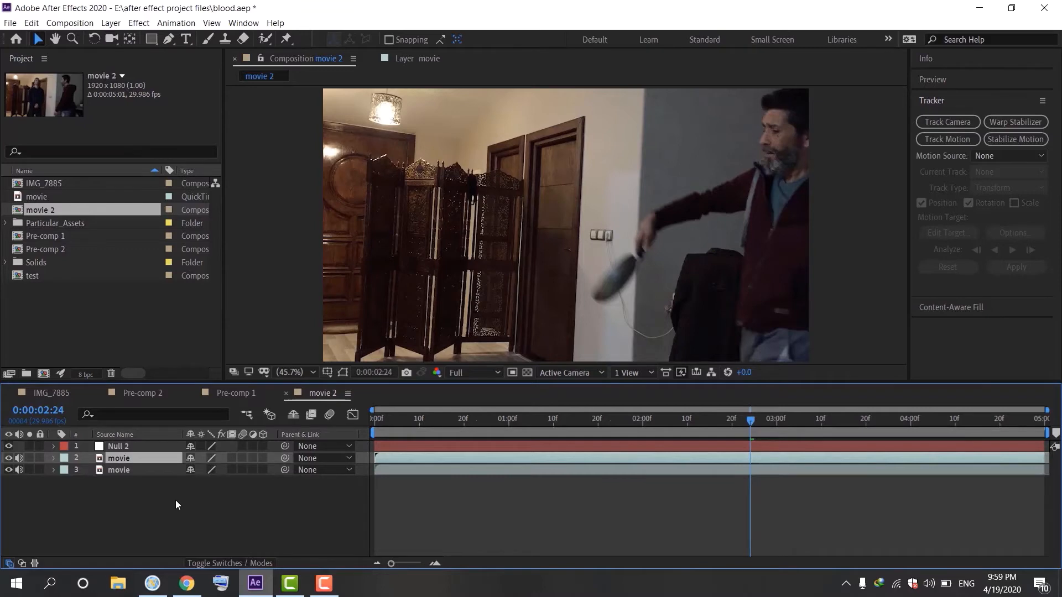
right_click(143, 459)
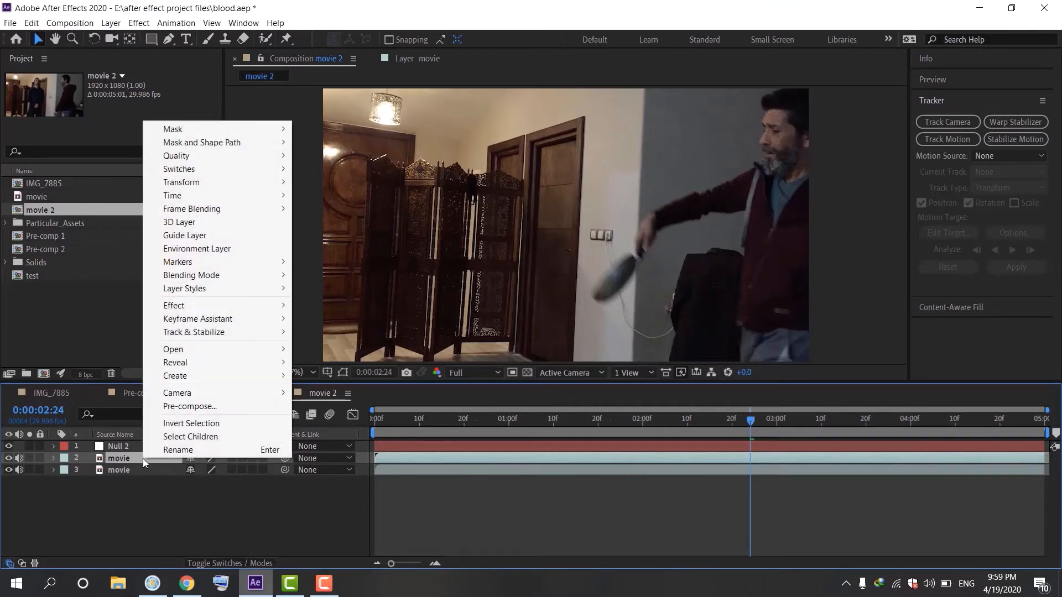
mouse_move(220, 195)
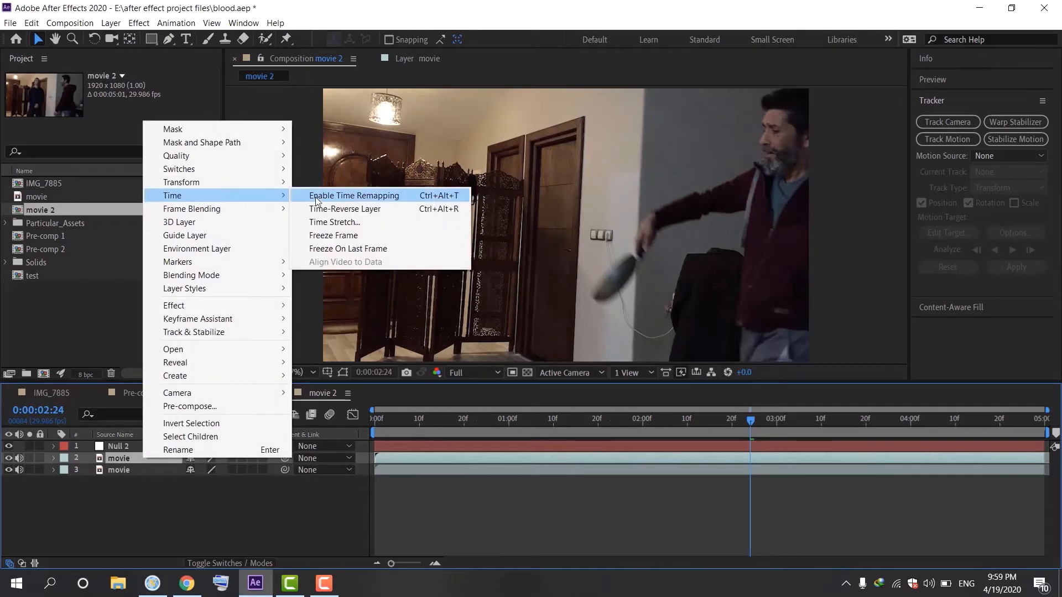
left_click(339, 236)
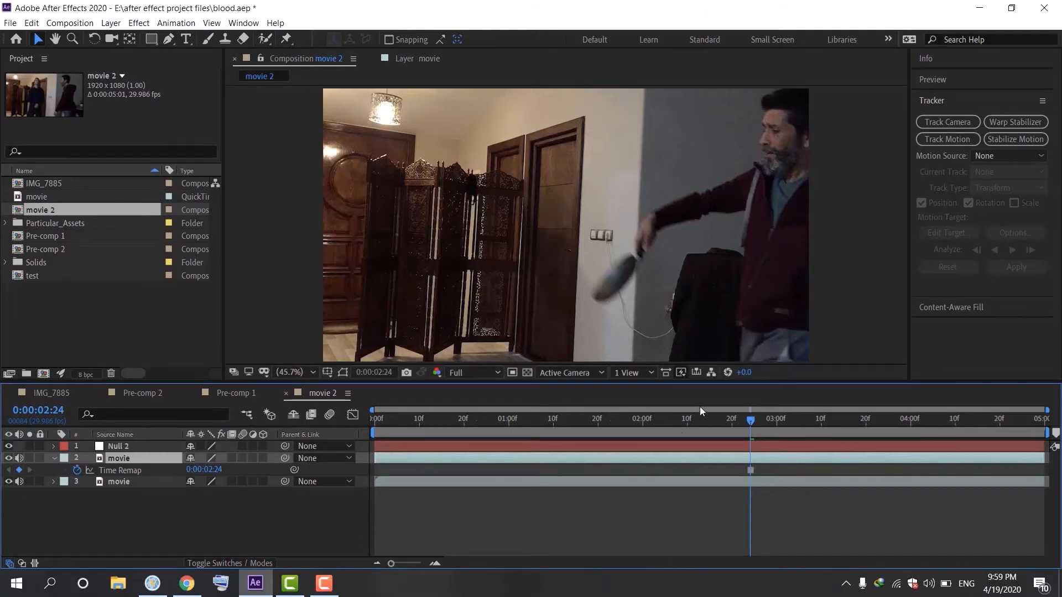
Set the frozen movie layer's opacity to 50%
left_click_drag(682, 432, 710, 458)
left_click(30, 470)
key("t")
left_click(194, 469)
type("50")
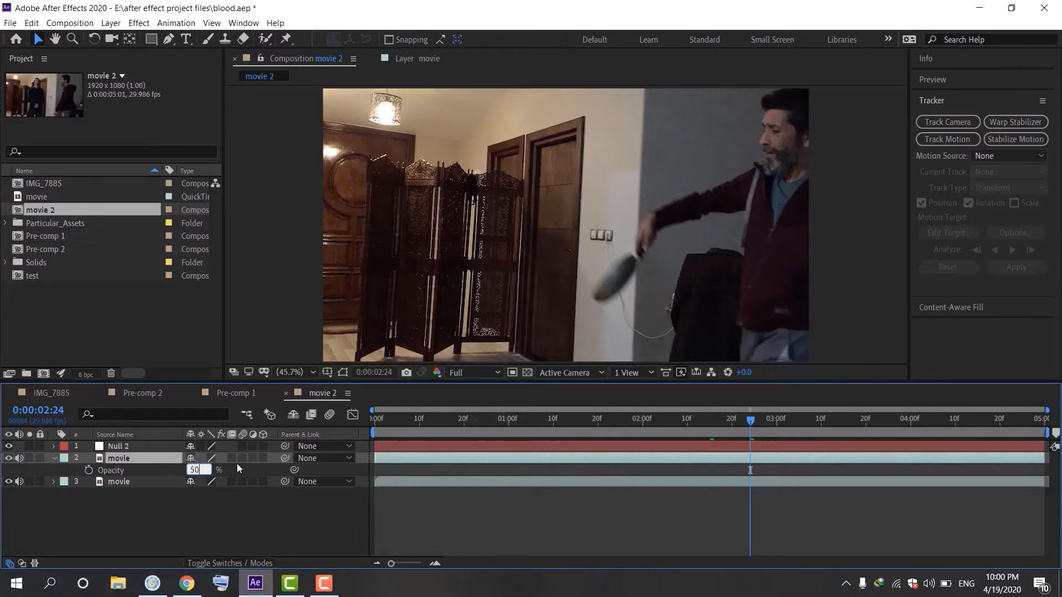
left_click(237, 464)
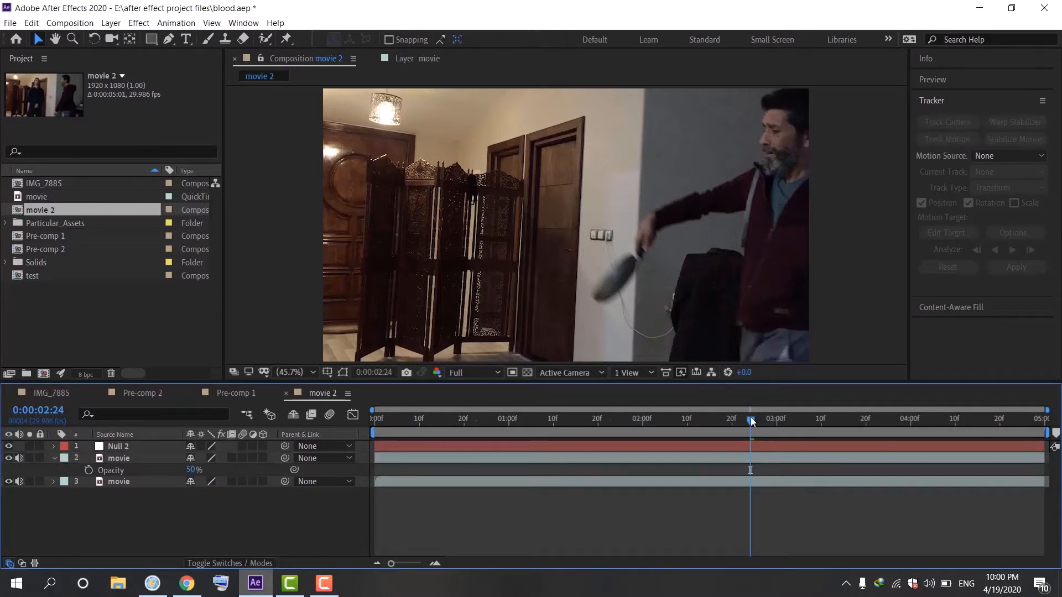
Trim the frozen movie layer so it starts at 0:00:01:22
left_click_drag(750, 420, 605, 460)
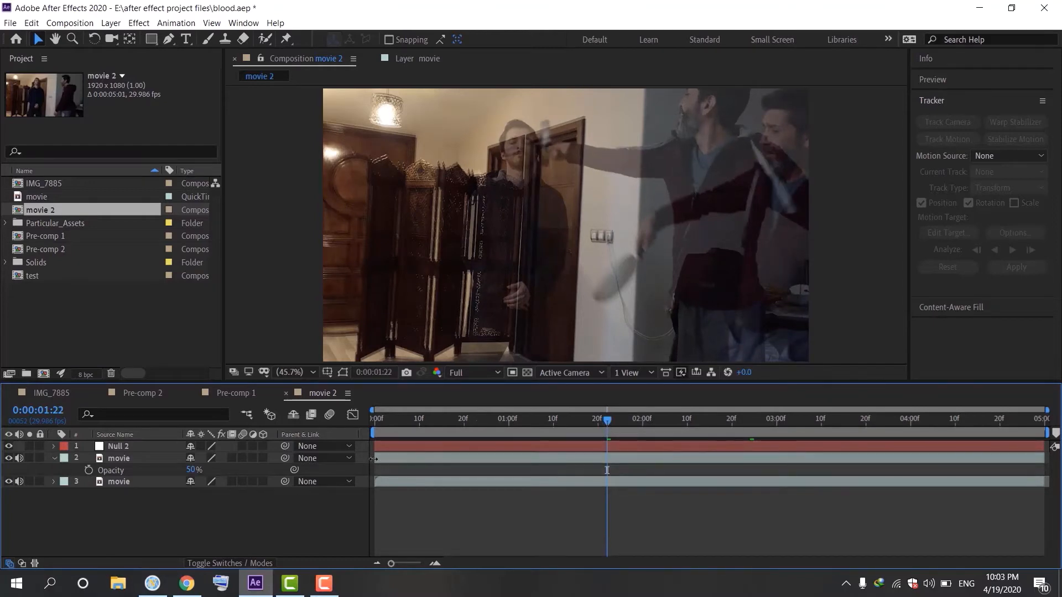
left_click_drag(372, 458, 607, 467)
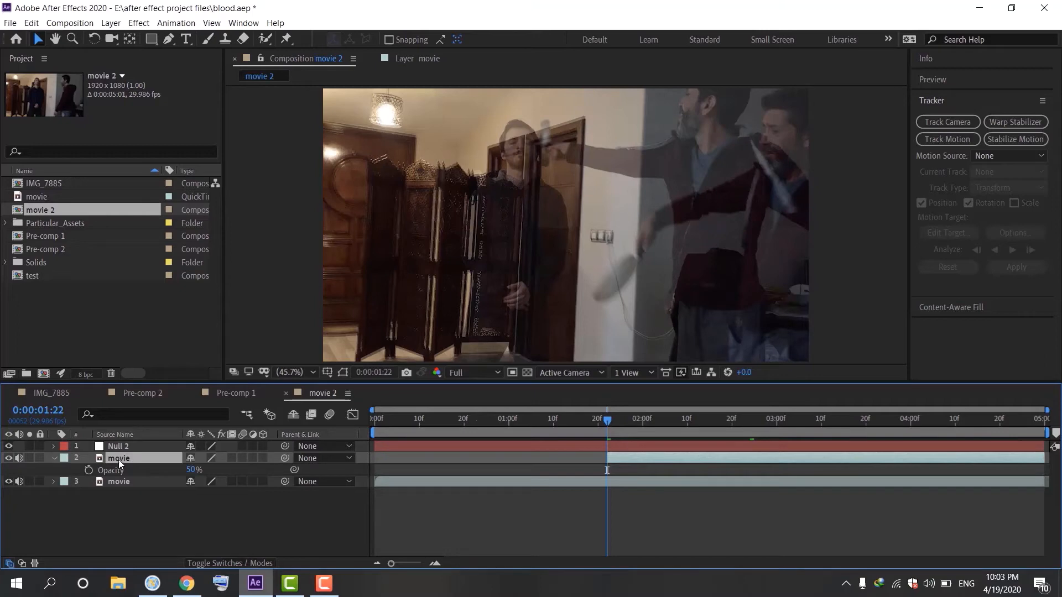
Parent the frozen movie layer to the Null 2 layer
key("u")
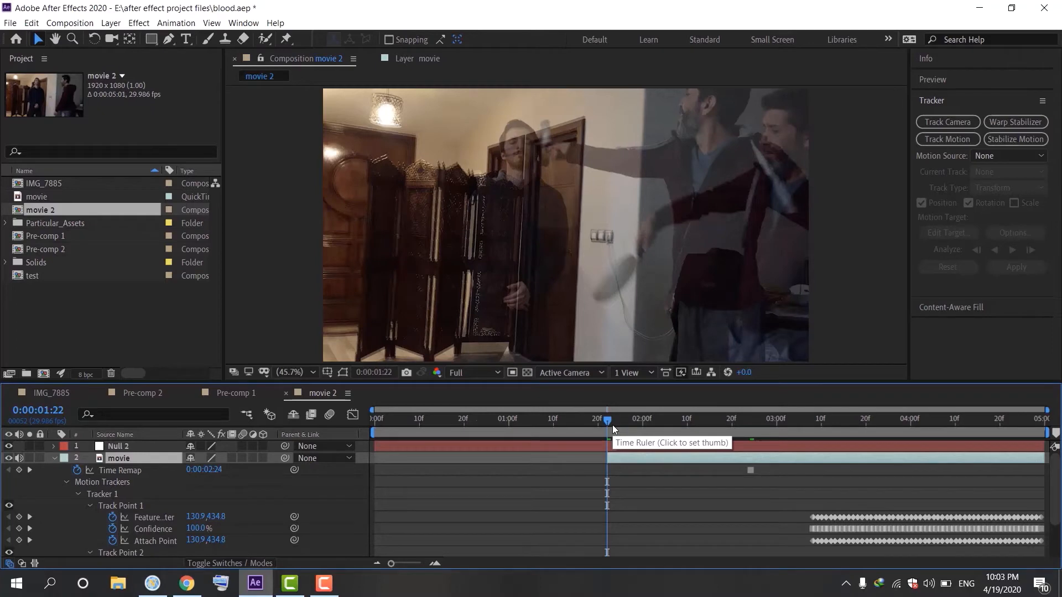
left_click_drag(613, 425, 741, 425)
left_click(29, 470)
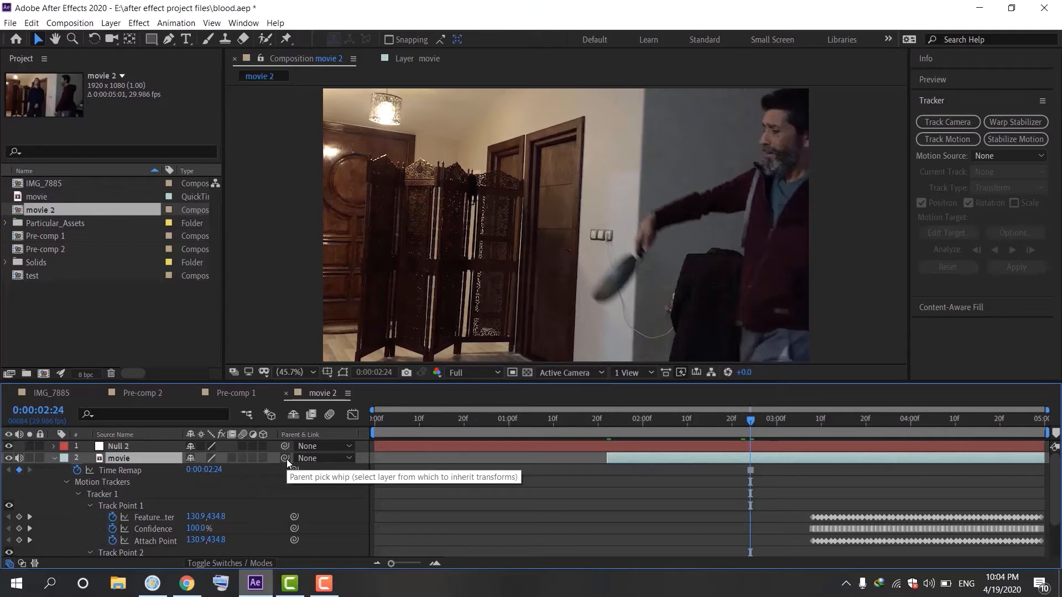
left_click_drag(285, 459, 125, 446)
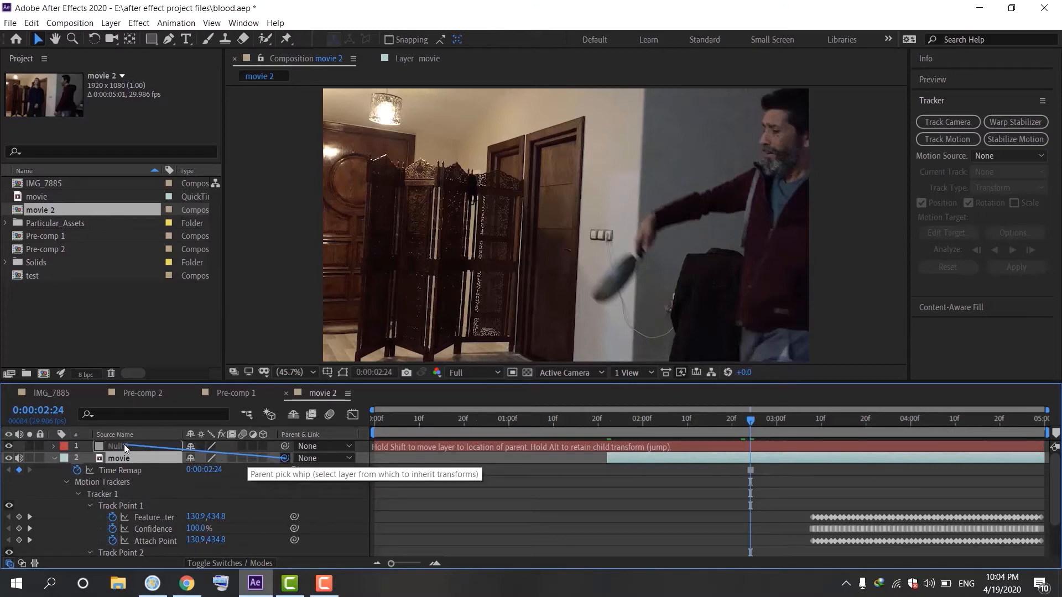
left_click_drag(125, 447, 125, 447)
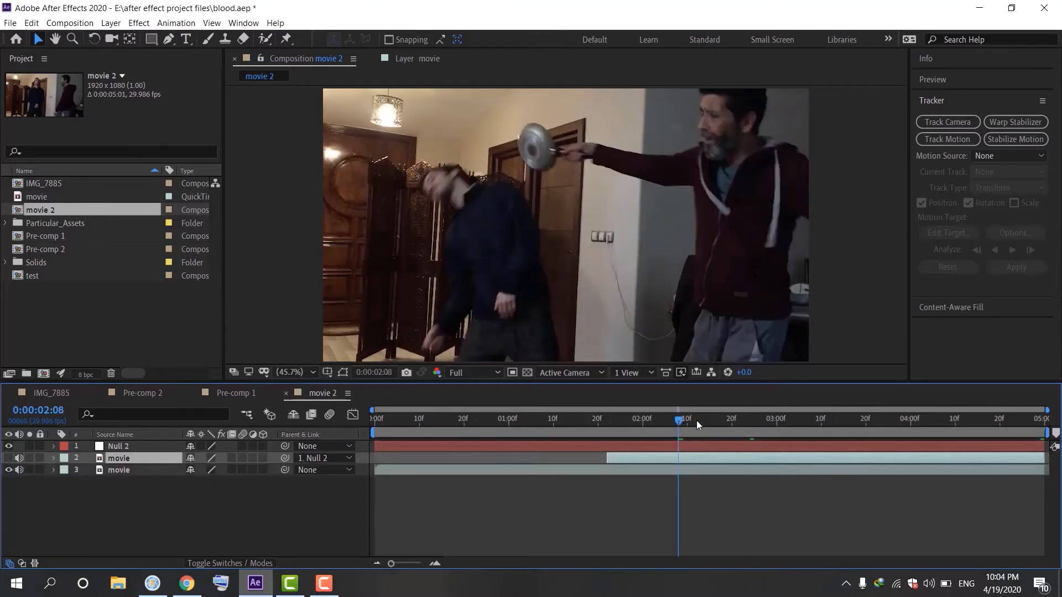
Set the frozen movie layer's opacity to 100%
mouse_move(696, 421)
left_mouse_down()
mouse_move(795, 417)
mouse_move(645, 437)
mouse_move(687, 434)
left_mouse_up()
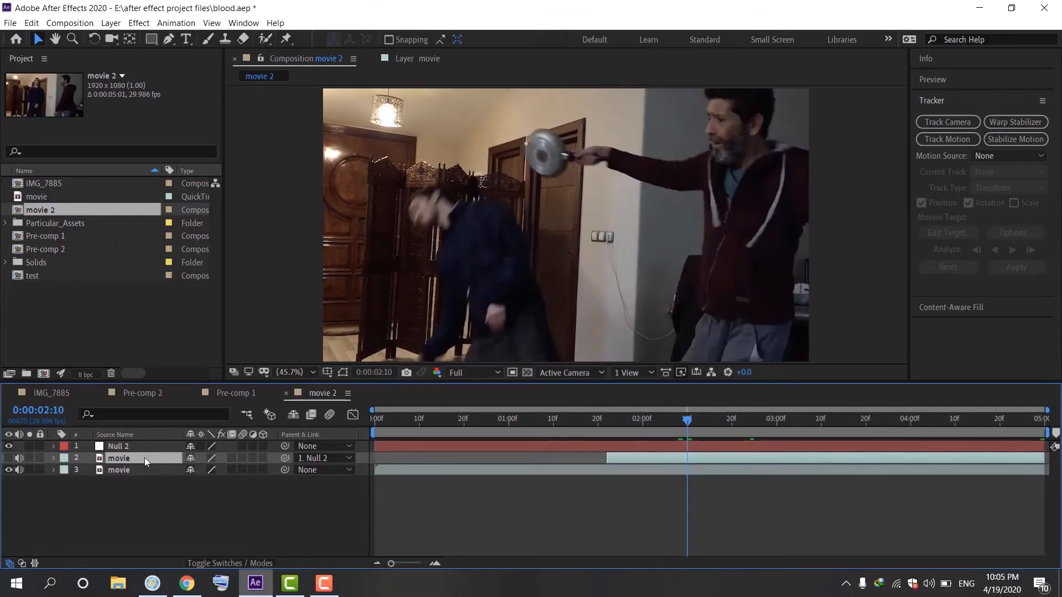
key("u")
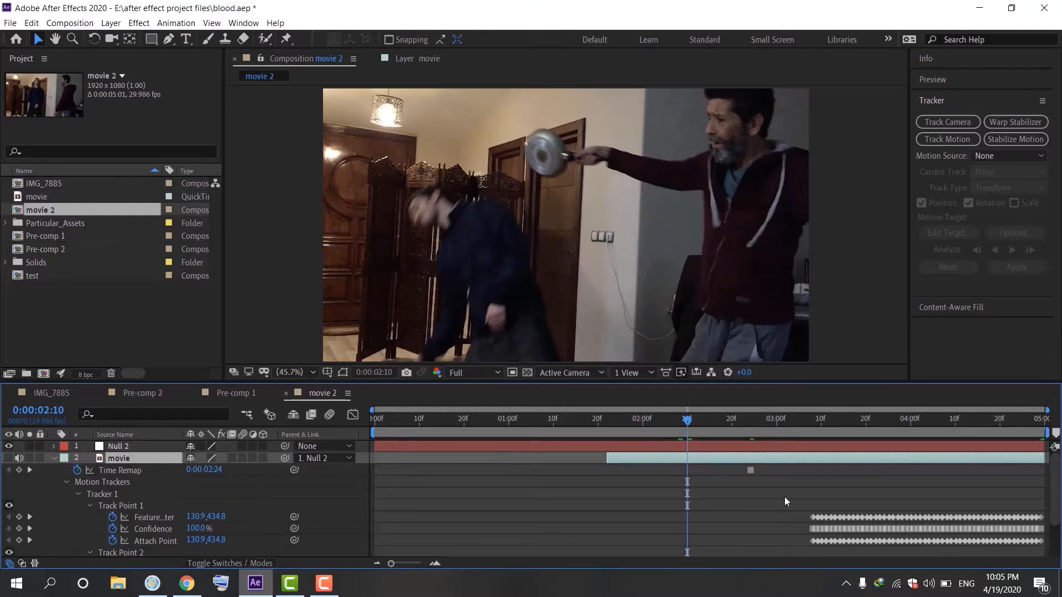
left_click_drag(697, 431, 665, 430)
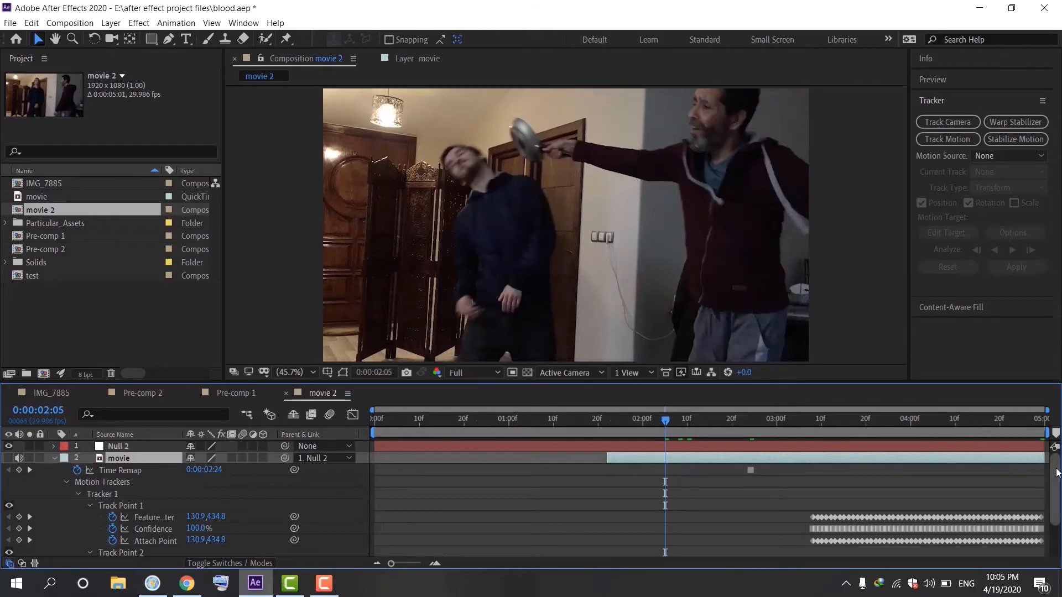
mouse_move(1055, 470)
left_mouse_down()
mouse_move(1056, 524)
mouse_move(1054, 449)
left_mouse_up()
left_click_drag(1053, 469, 1049, 406)
left_click(140, 460)
key("t")
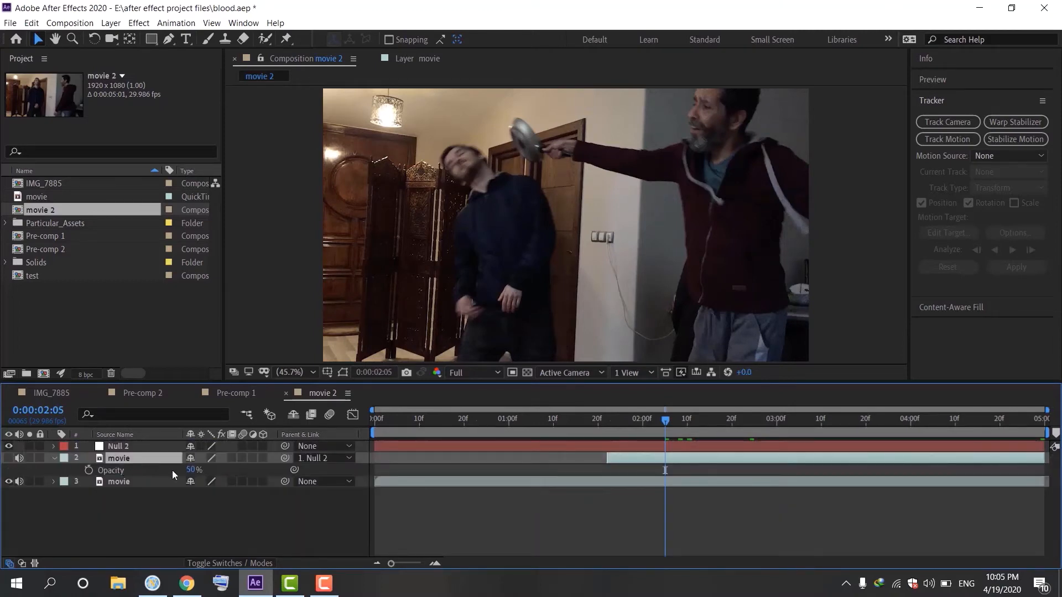
left_click(191, 470)
type("100")
left_click(248, 467)
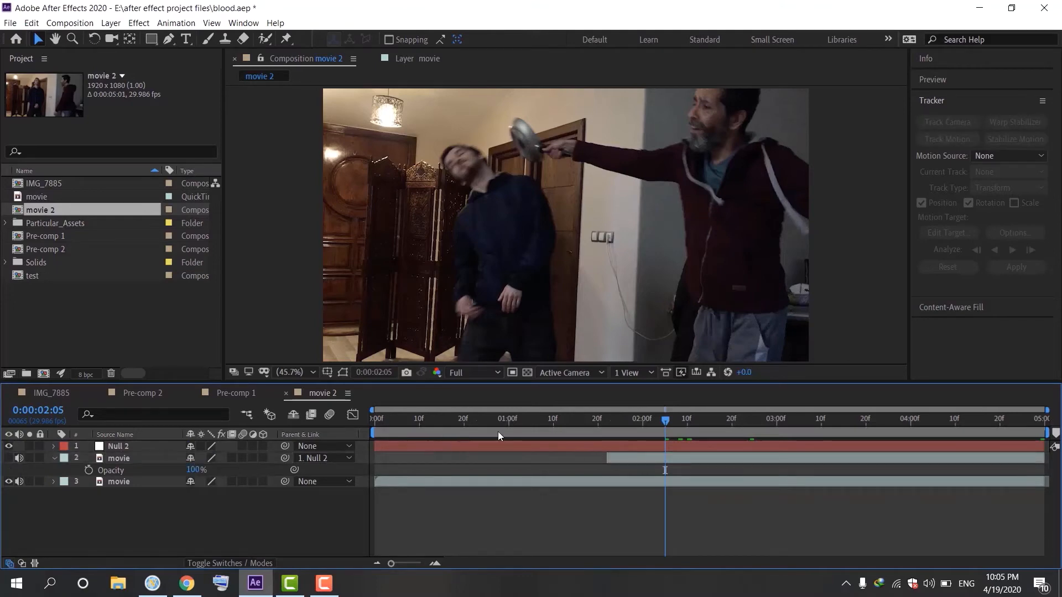
Create a new solid layer with the default composition-sized settings
left_click_drag(669, 426, 723, 440)
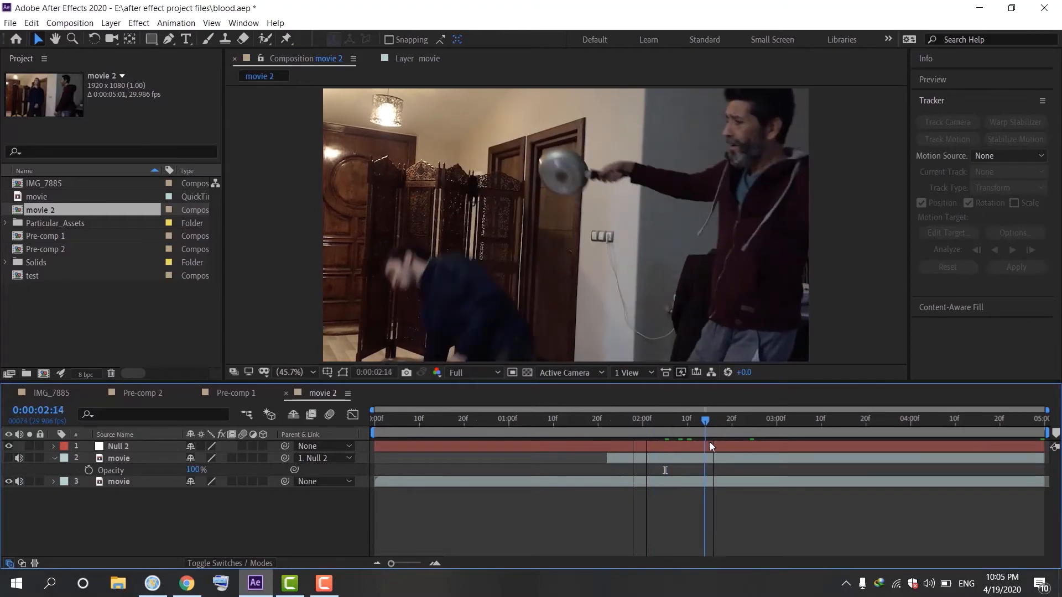
left_click_drag(709, 442, 669, 434)
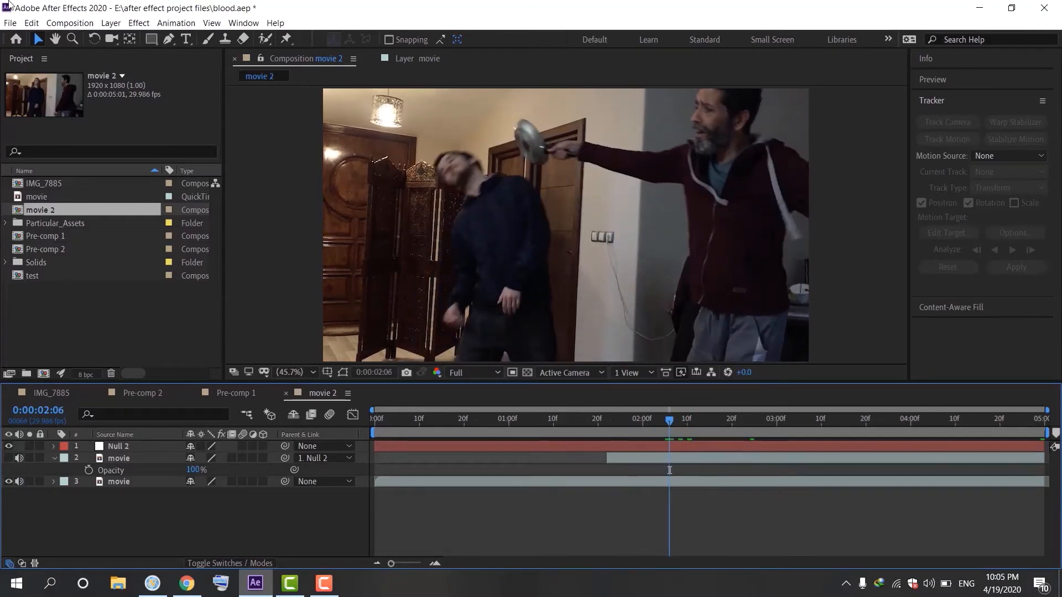
left_click(111, 23)
mouse_move(130, 40)
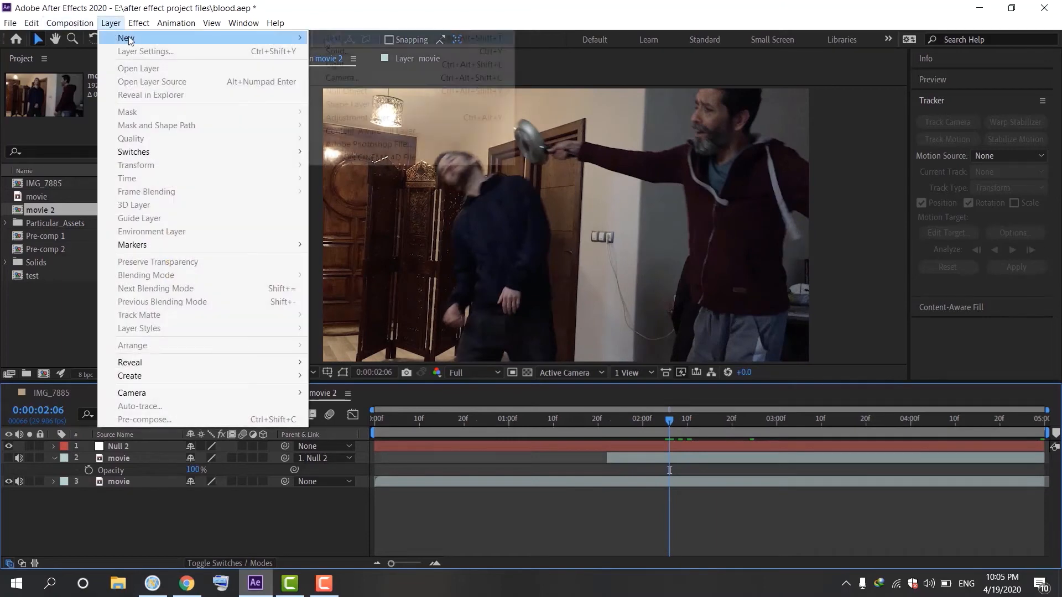
left_click(334, 53)
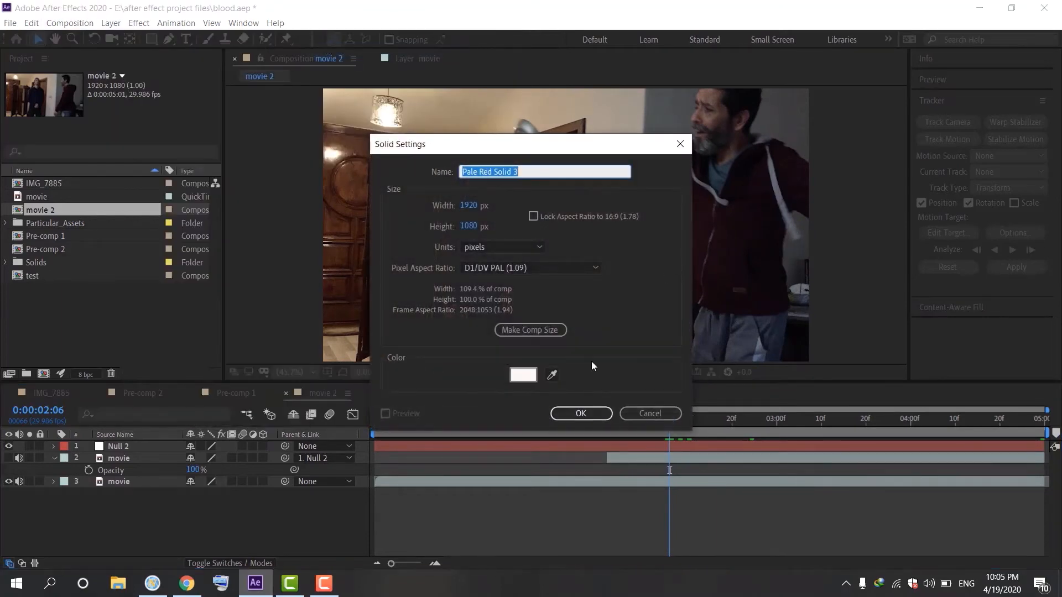
left_click(594, 418)
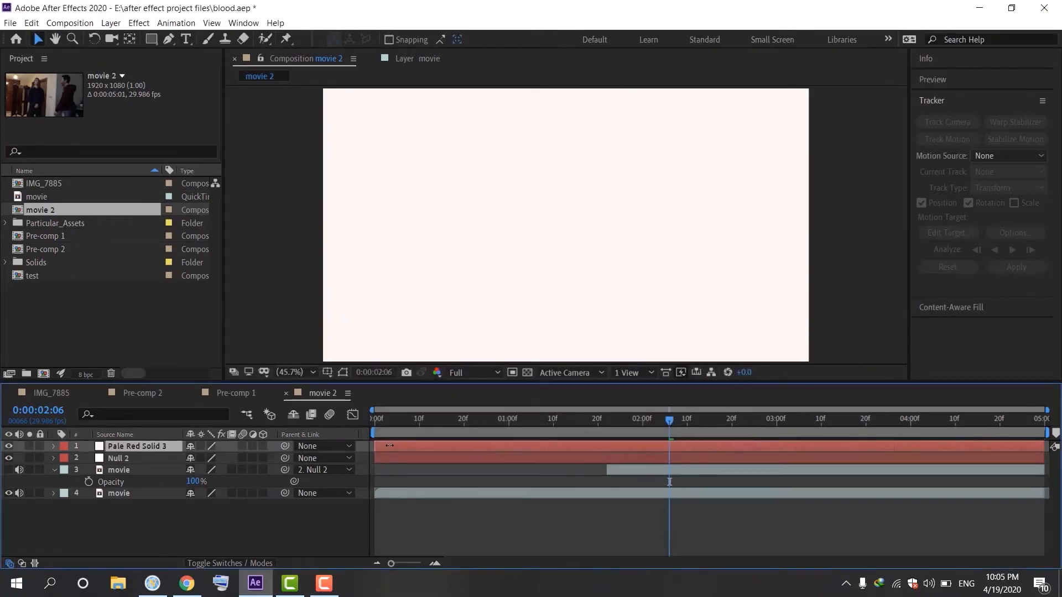
Trim the solid layer to start at 0:00:01:22 and set its opacity to 50%
left_click_drag(377, 446, 608, 446)
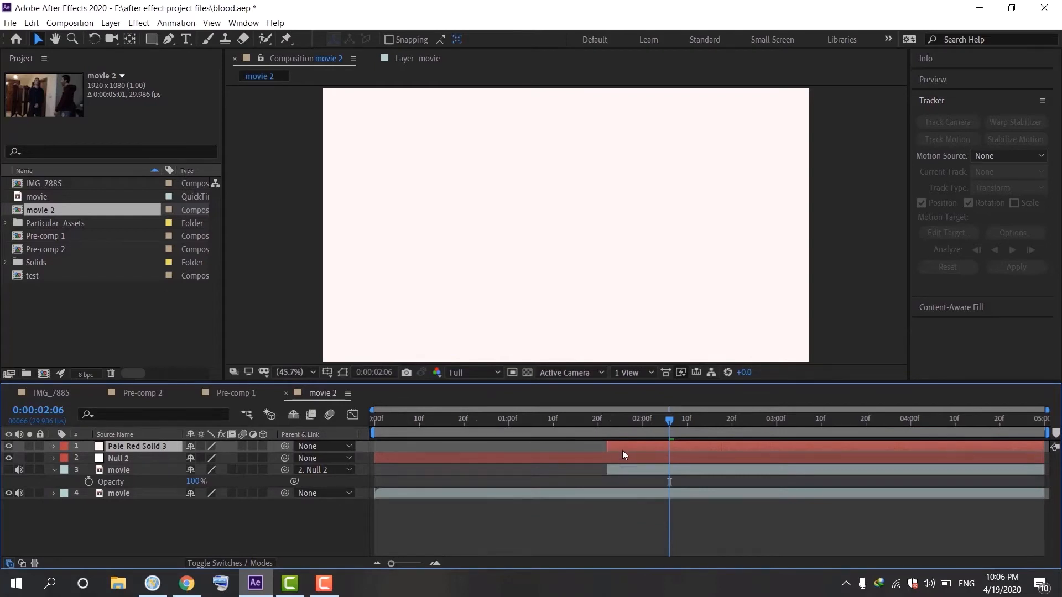
key("t")
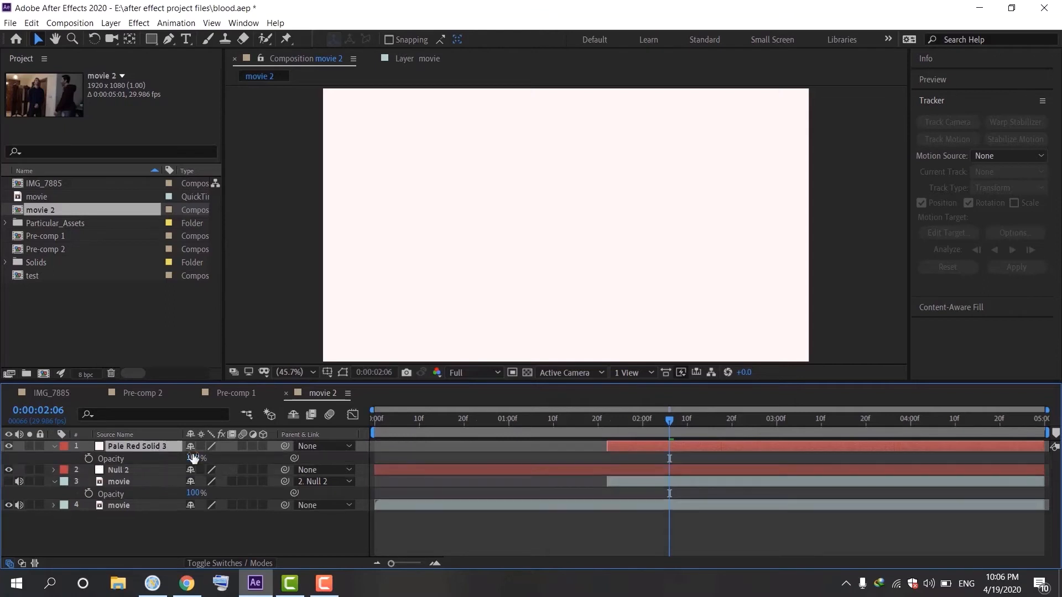
left_click(195, 457)
key("Return")
left_click_drag(665, 419, 682, 435)
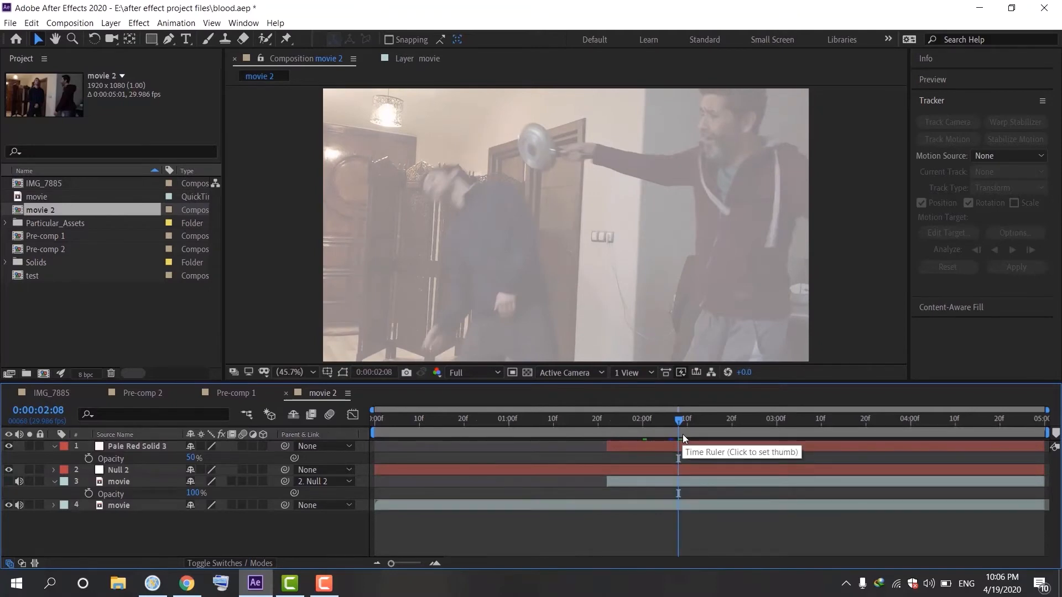
left_click_drag(631, 433, 604, 439)
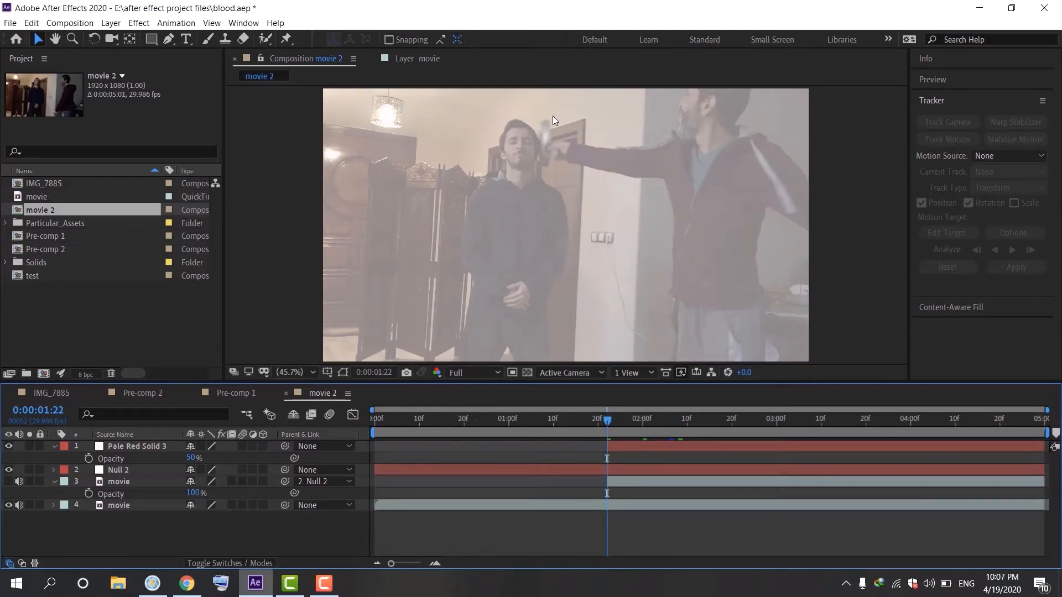
left_click(169, 39)
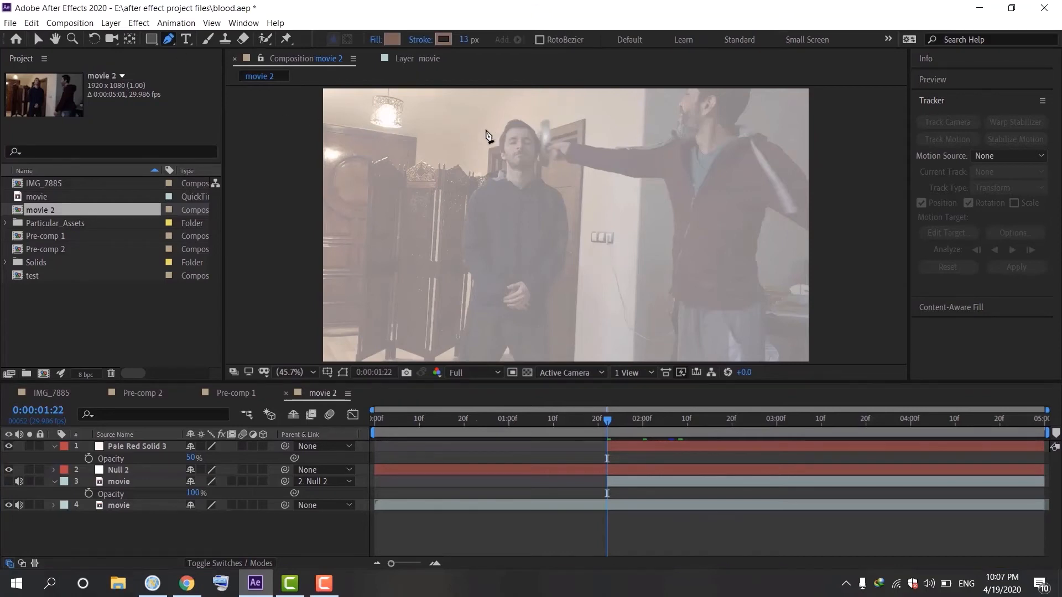
left_click(487, 135)
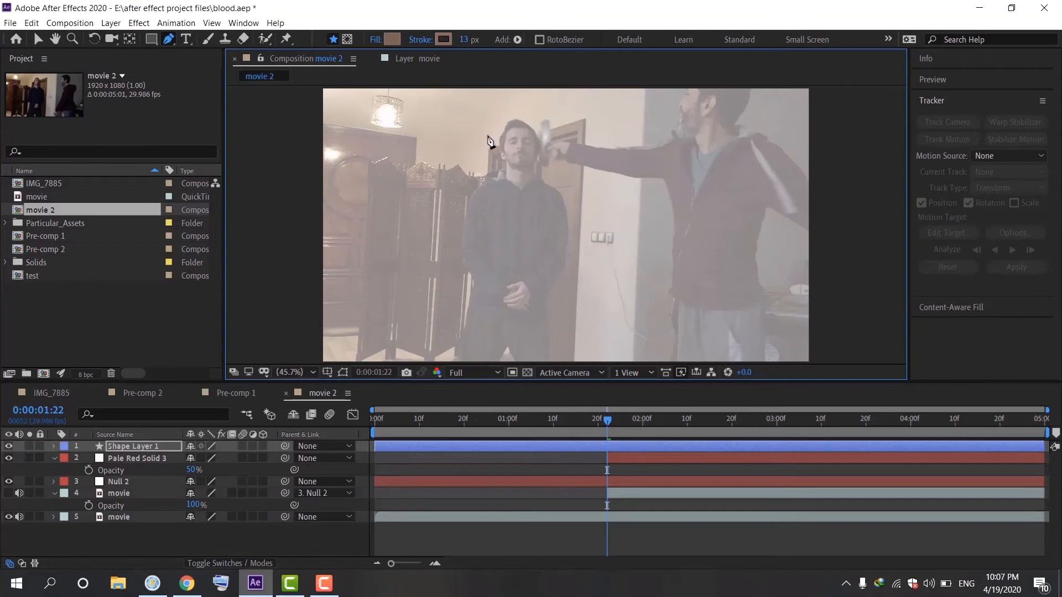
left_click(167, 44)
key("Delete")
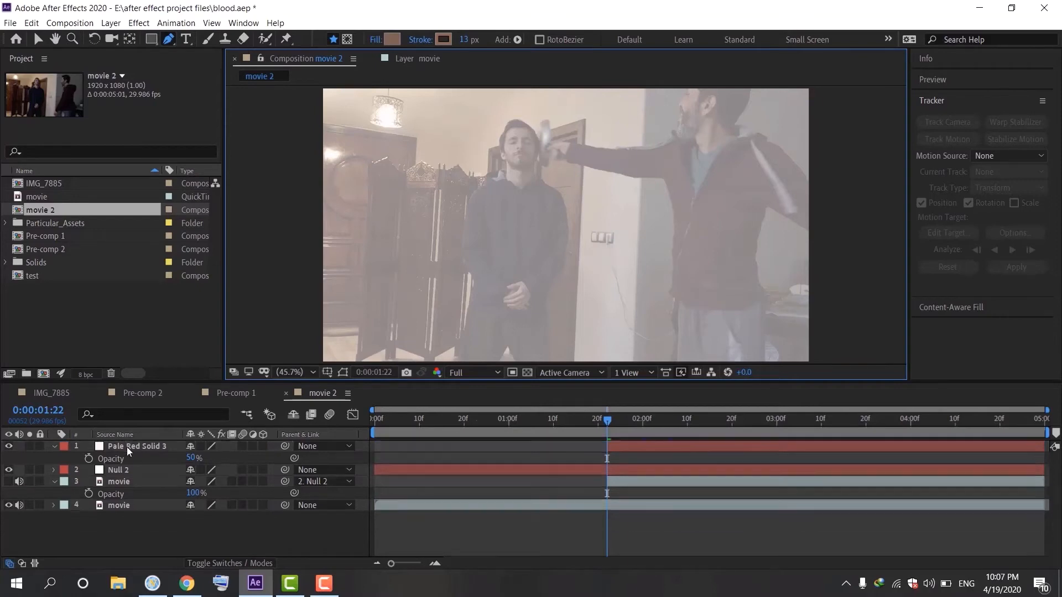
Draw a closed Pen mask on the solid layer around the standing man's head
left_click(125, 448)
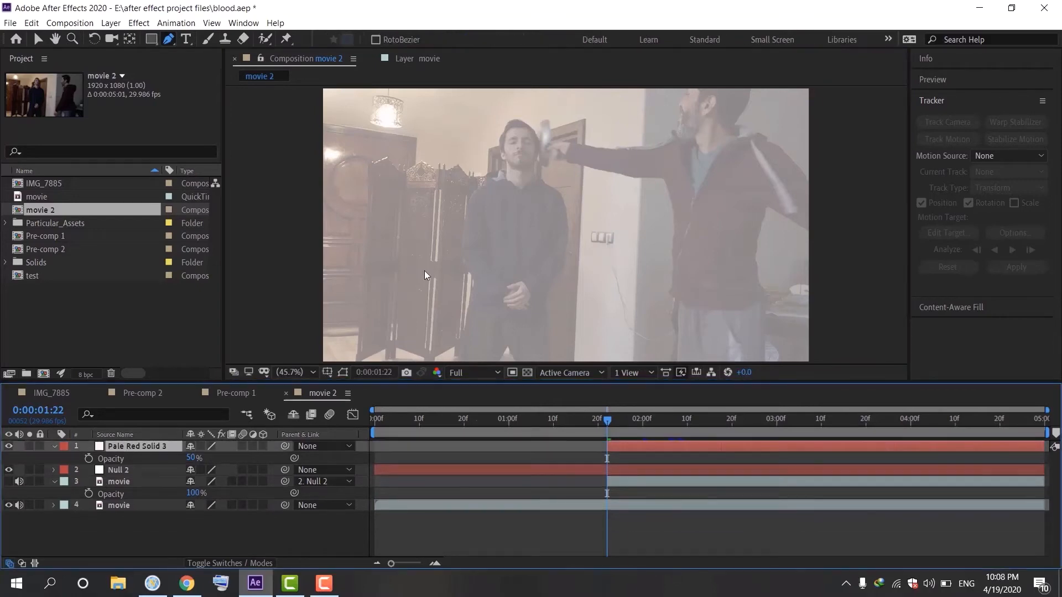
left_click(482, 147)
left_click(493, 127)
left_click(513, 110)
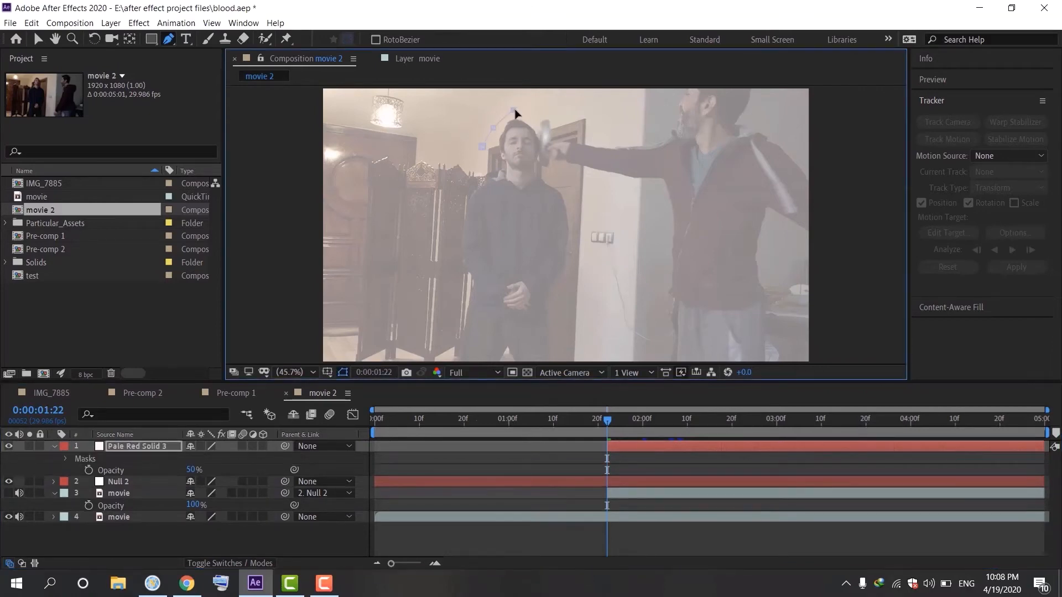
left_click(540, 111)
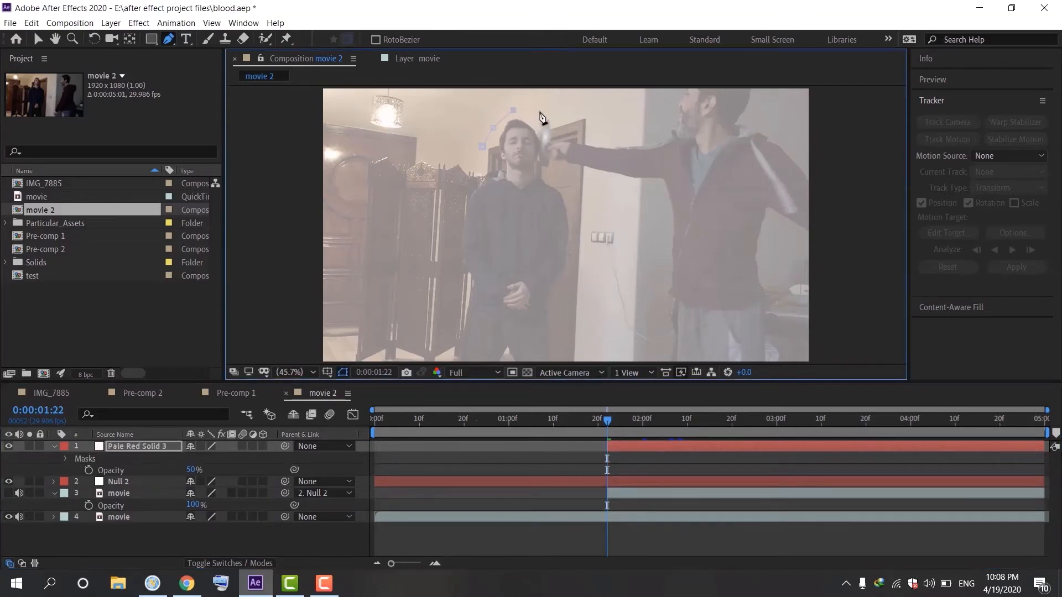
left_click(547, 162)
left_click(539, 174)
left_click(490, 169)
left_click(483, 148)
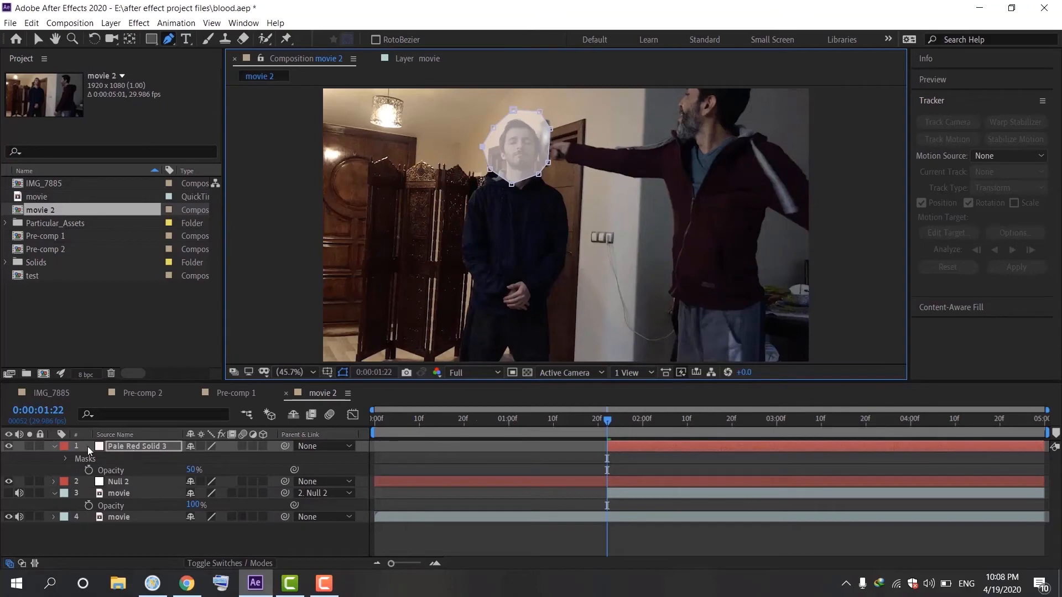
left_click(37, 39)
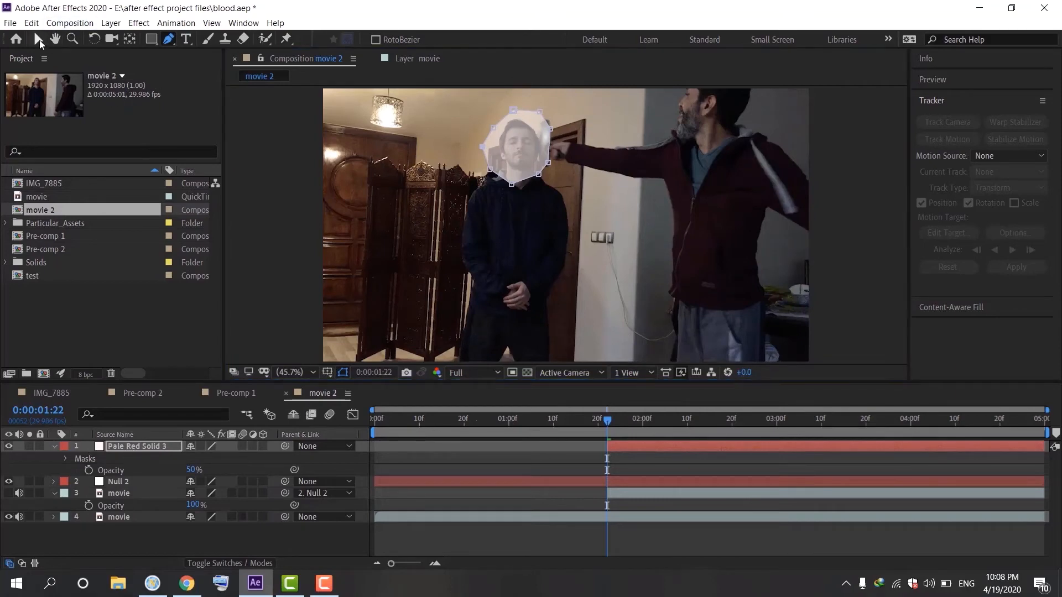
Reveal the solid layer's Position and Rotation properties
left_click(118, 448)
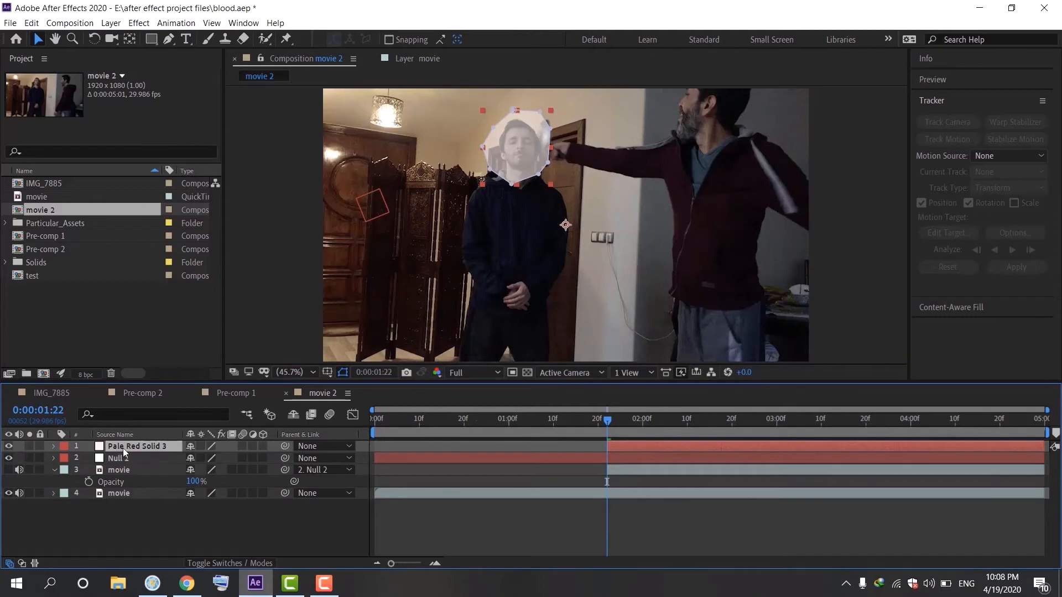
key("p")
key("shift+r")
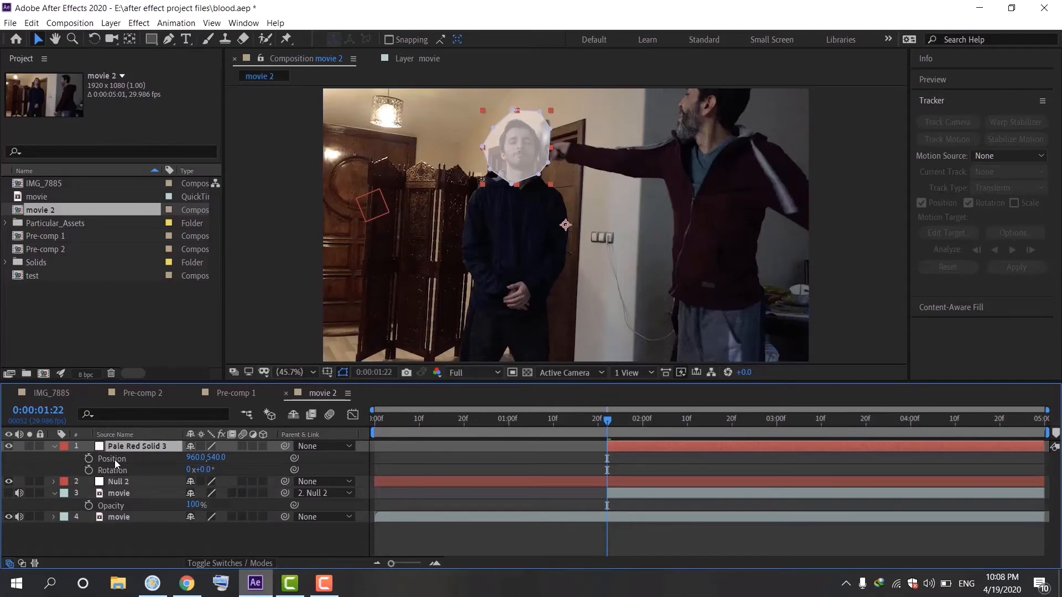
Set Position and Rotation keyframes on the solid and reposition it every few frames to follow the falling man's head
left_click(88, 458)
left_click(88, 471)
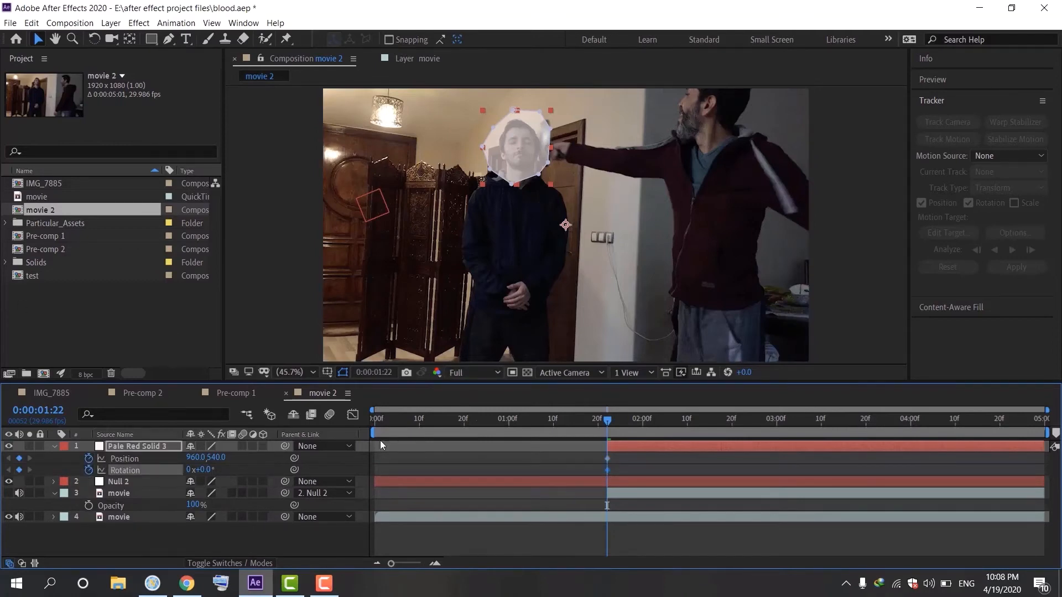
left_click_drag(610, 421, 631, 434)
left_click_drag(524, 160, 516, 160)
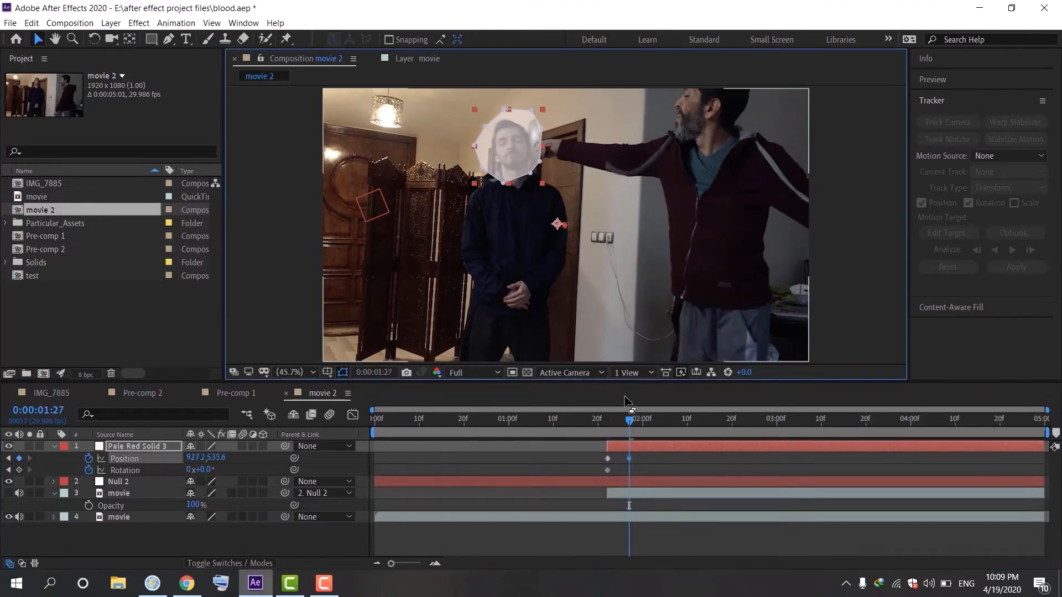
left_click_drag(630, 420, 647, 429)
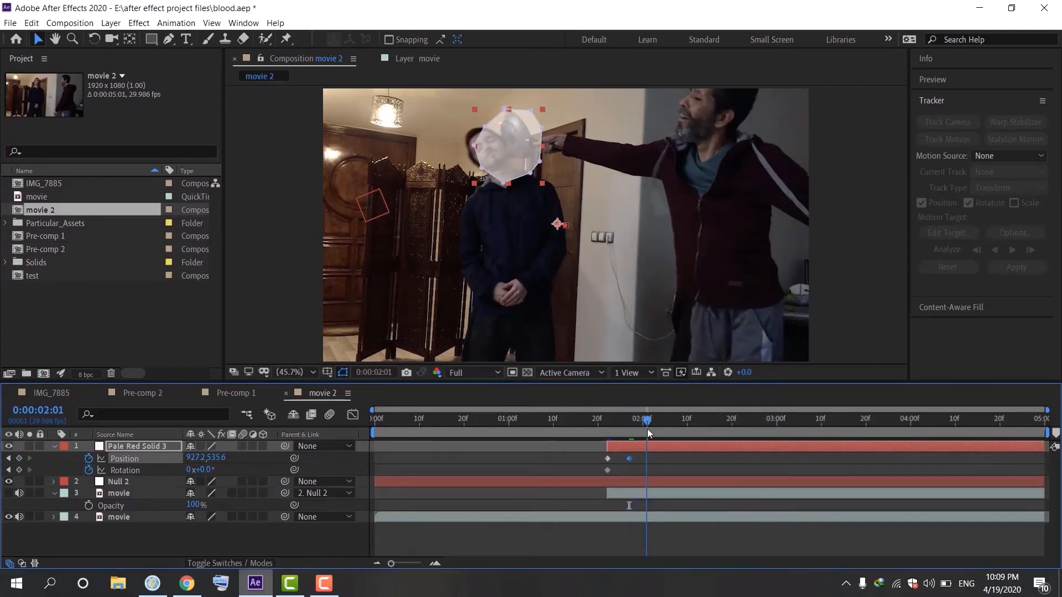
left_click_drag(513, 144, 486, 150)
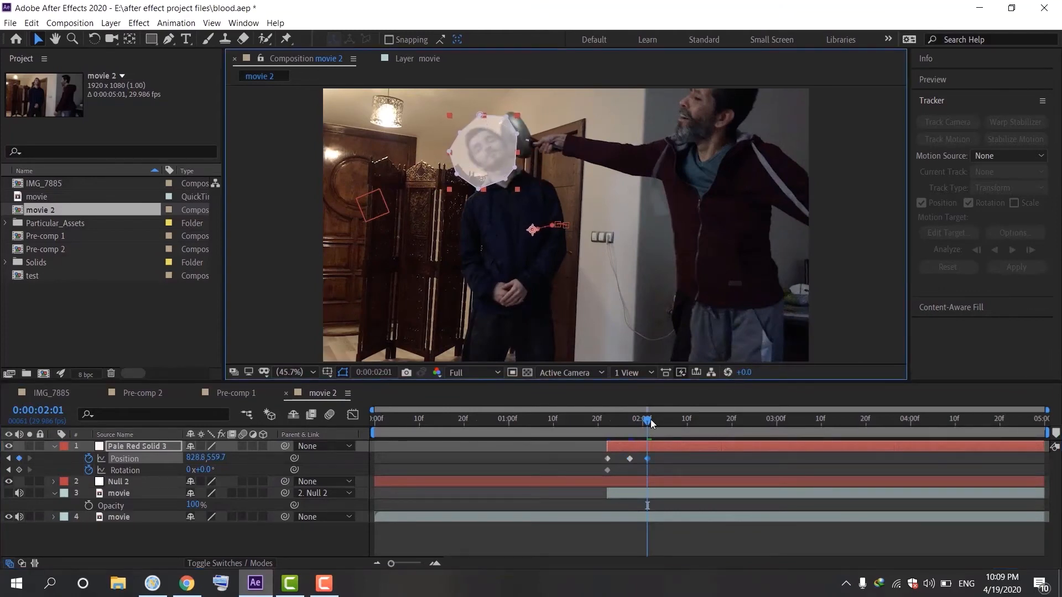
left_click_drag(650, 419, 663, 422)
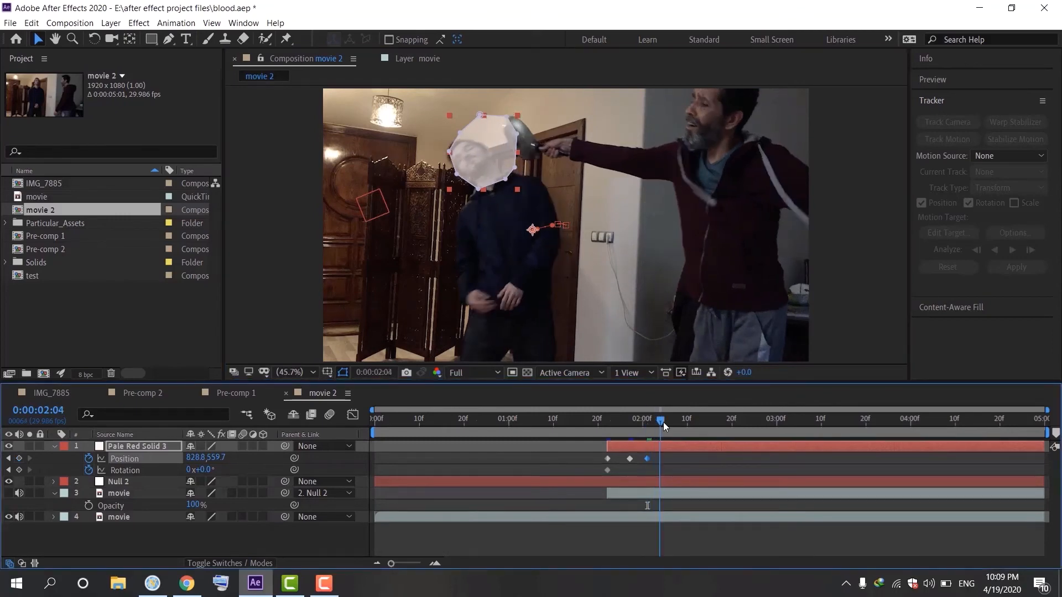
left_click_drag(477, 158, 462, 165)
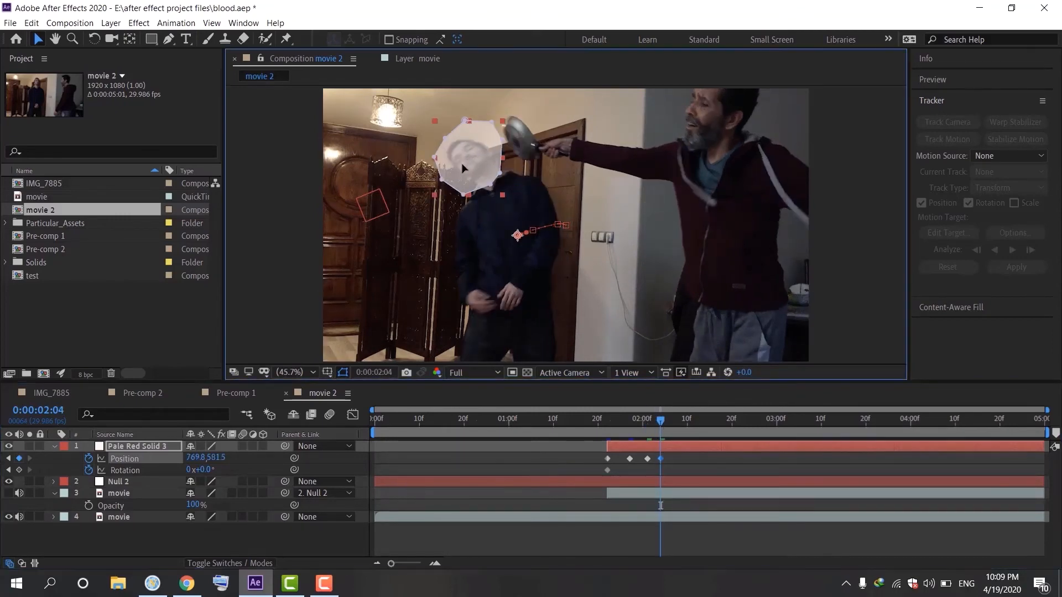
left_click_drag(660, 421, 679, 424)
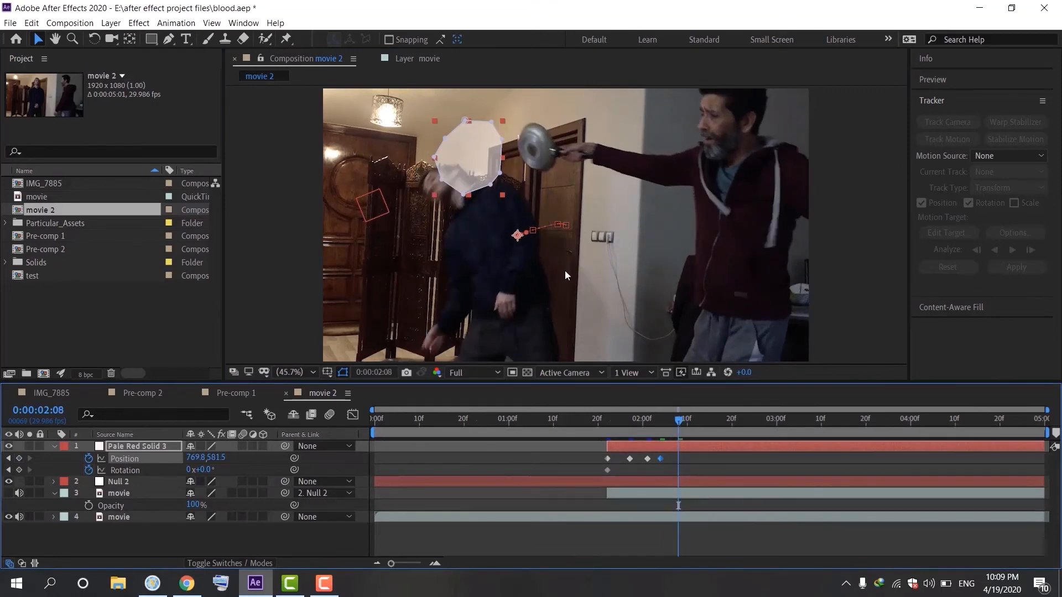
left_click_drag(473, 157, 447, 186)
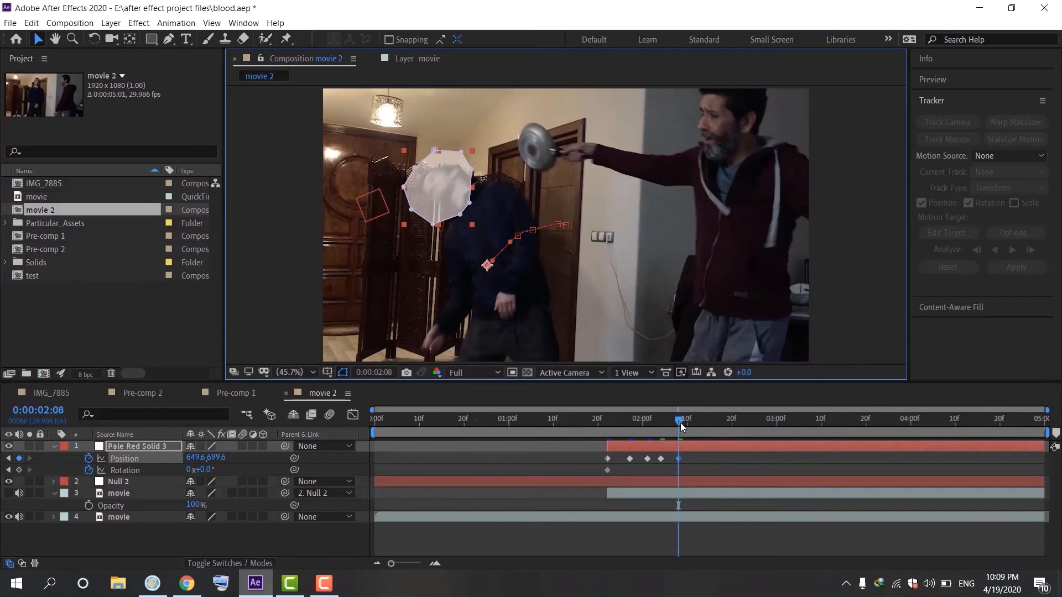
left_click_drag(679, 419, 691, 424)
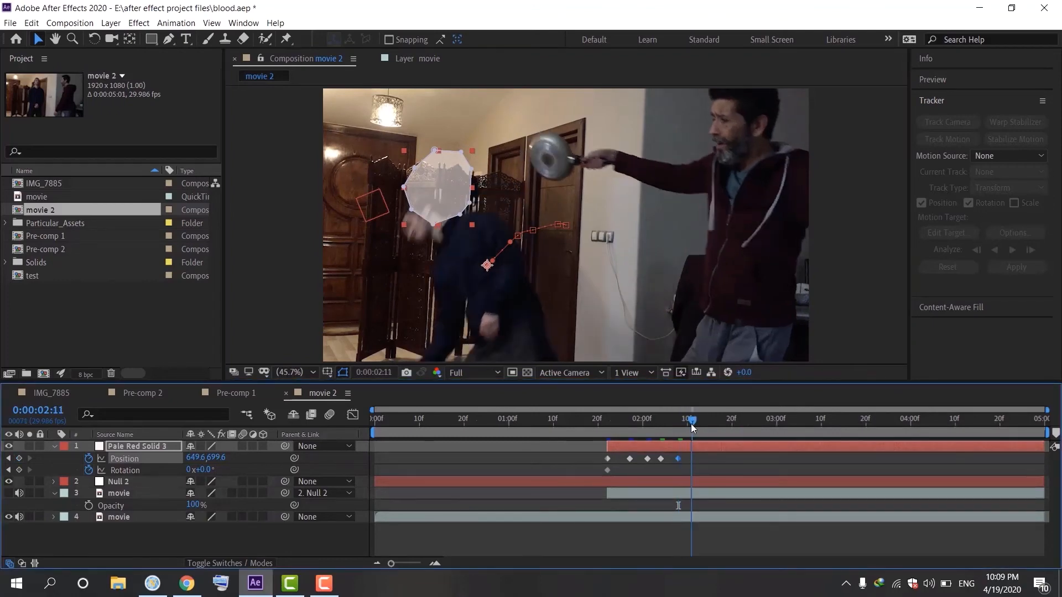
left_click_drag(436, 188, 422, 218)
left_click_drag(694, 423, 709, 429)
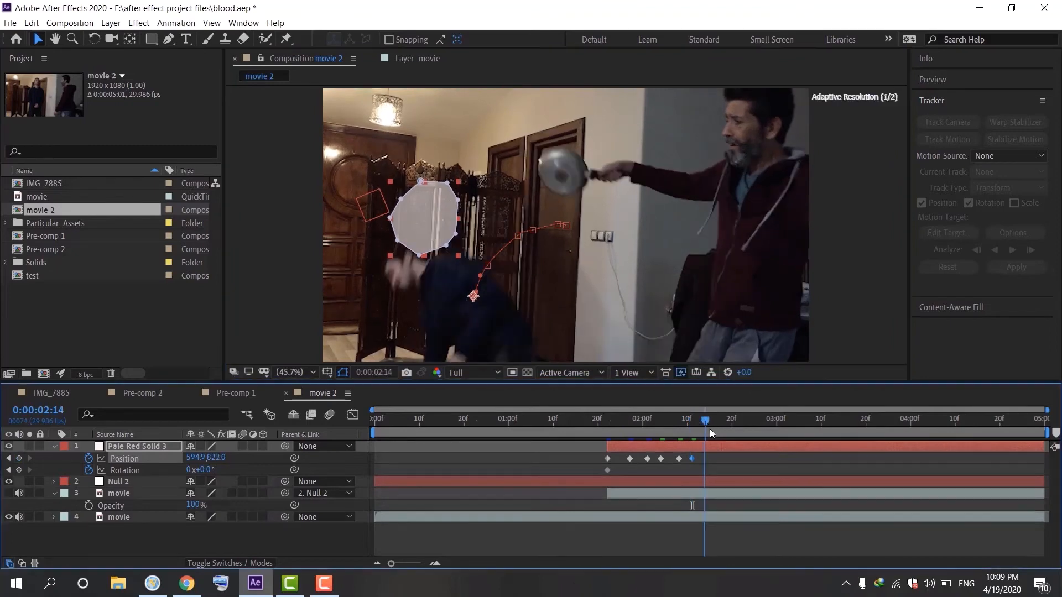
left_click_drag(430, 228, 406, 293)
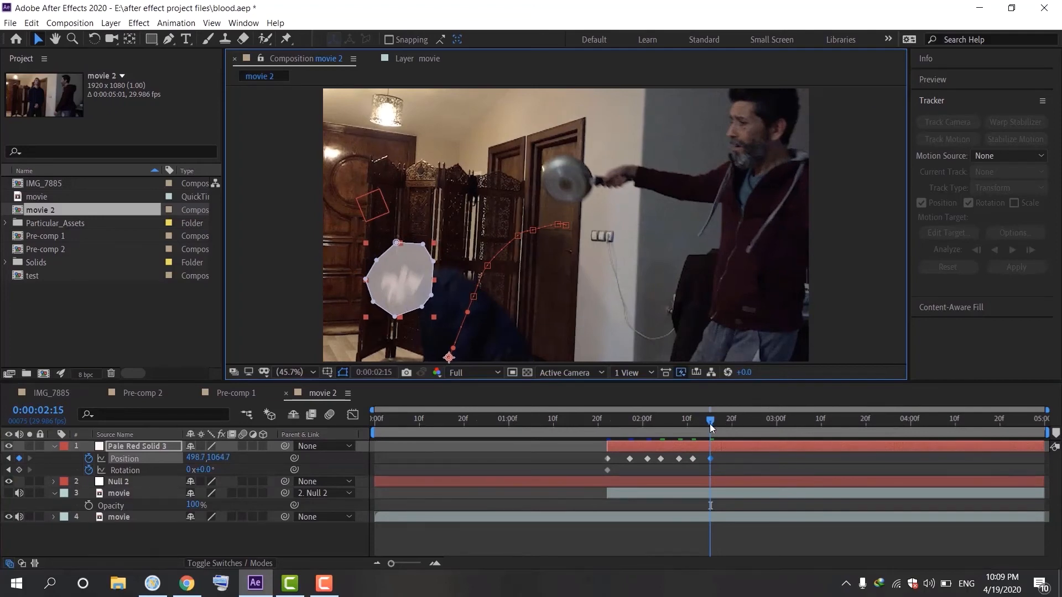
left_click_drag(709, 424, 721, 426)
left_click_drag(414, 282, 400, 330)
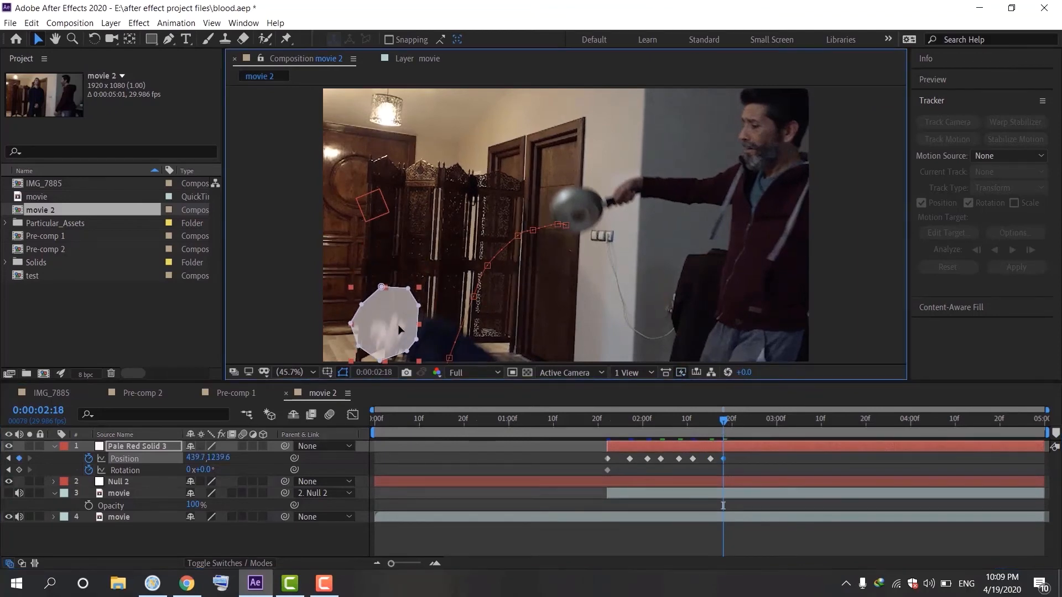
left_click_drag(642, 426, 609, 426)
Preview the animation and add a further keyframe moving the solid lower at about 0:00:02:20
key("space")
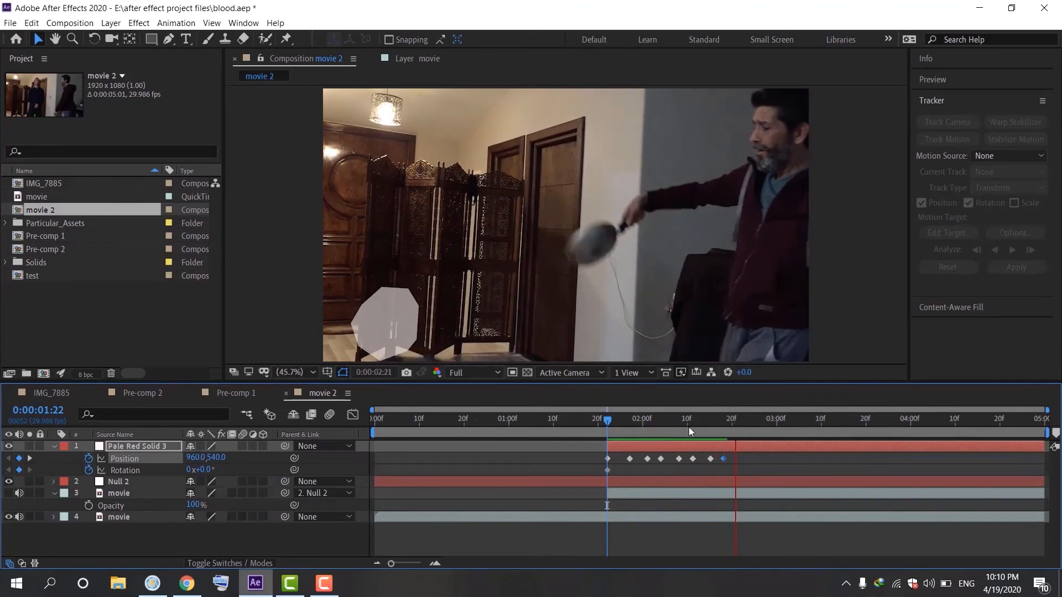
key("space")
left_click_drag(742, 422, 735, 429)
left_click_drag(382, 327, 374, 363)
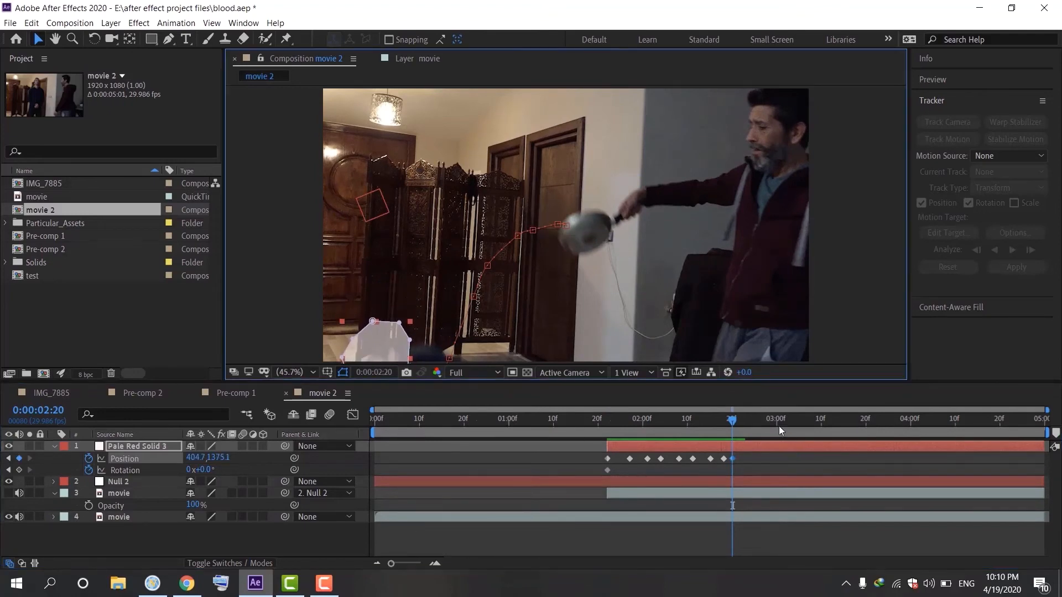
Preview again and move the solid further down at 0:00:02:22 to finish the head's fall
left_click(652, 425)
left_click_drag(621, 437, 612, 439)
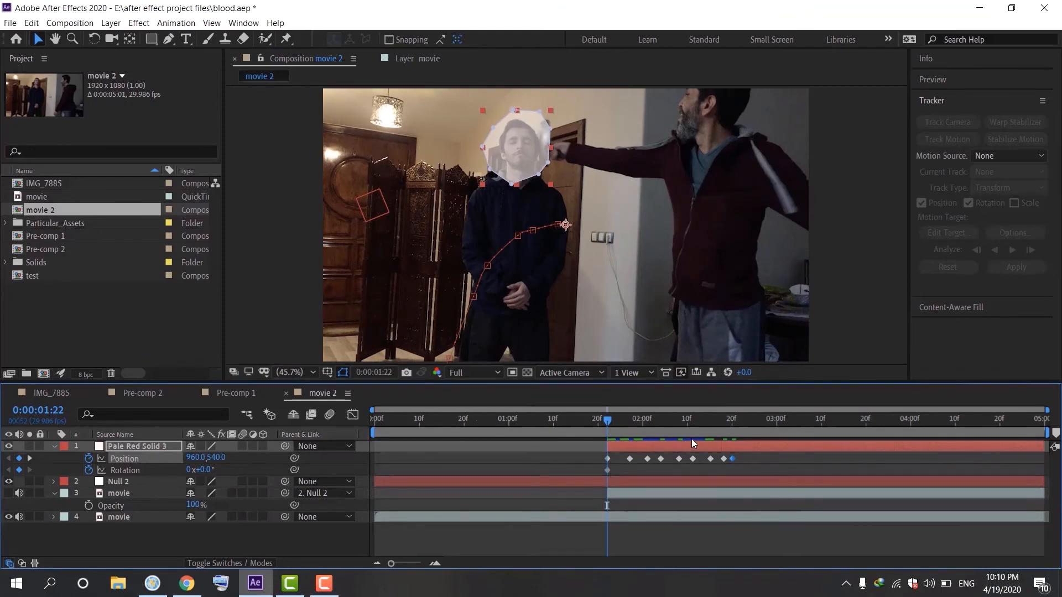
key("space")
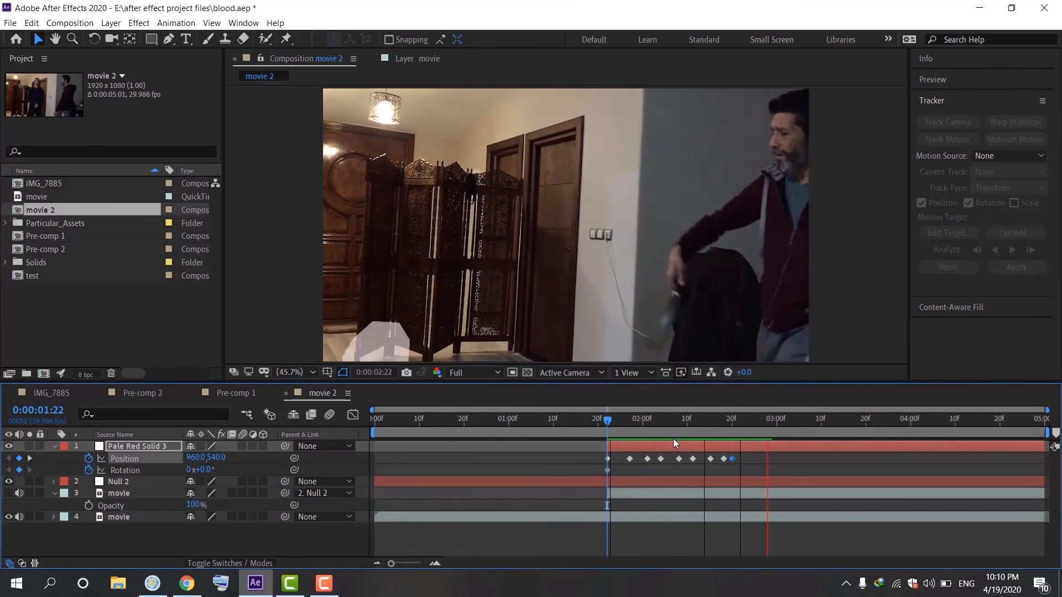
key("space")
left_click_drag(775, 419, 741, 430)
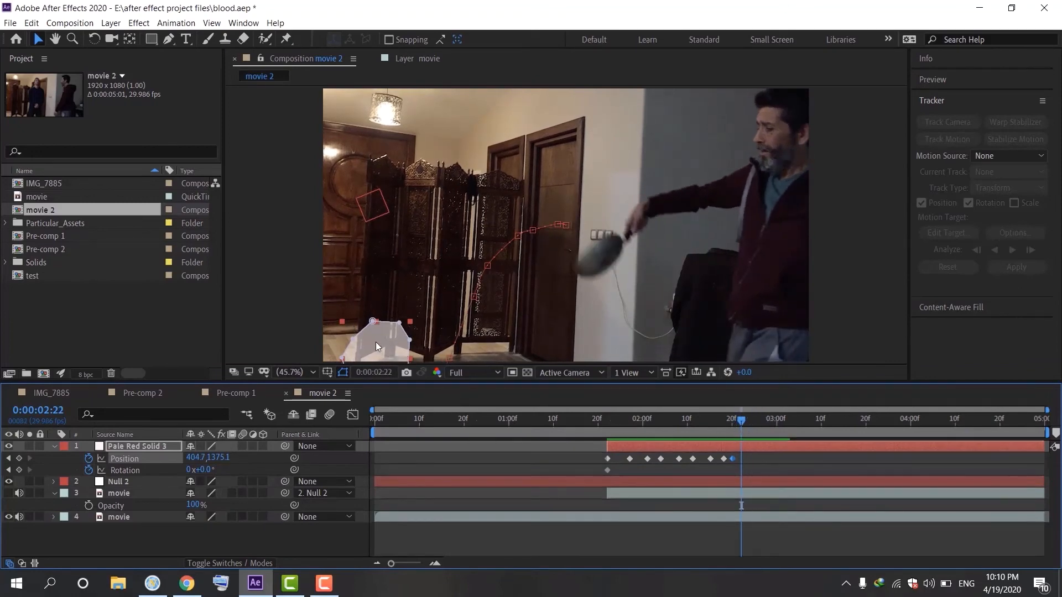
left_click_drag(376, 342, 371, 396)
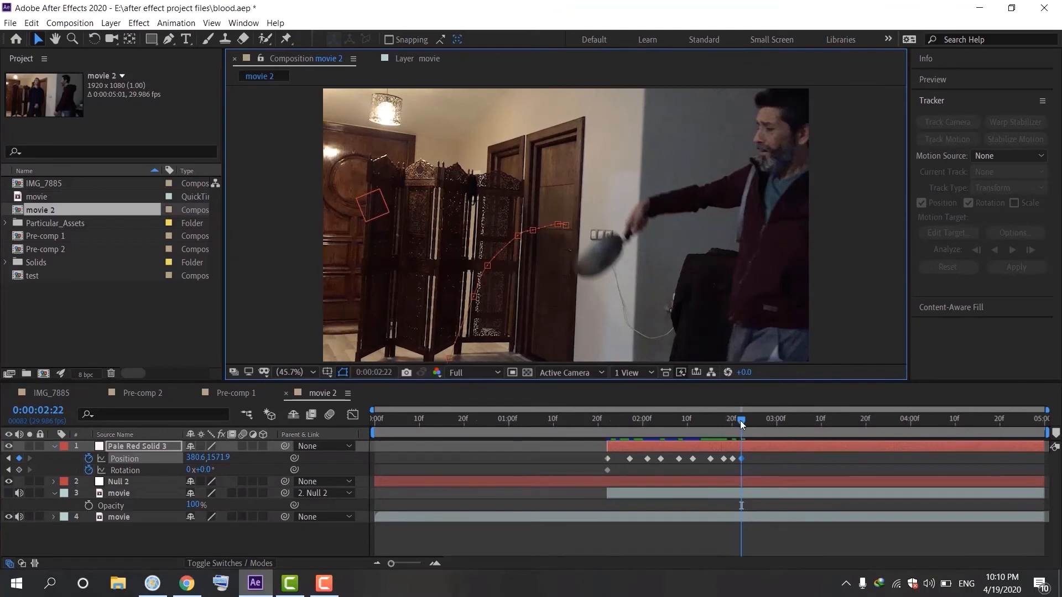
Preview the head-following animation from its start
left_click_drag(740, 421, 608, 440)
key("space")
key("space")
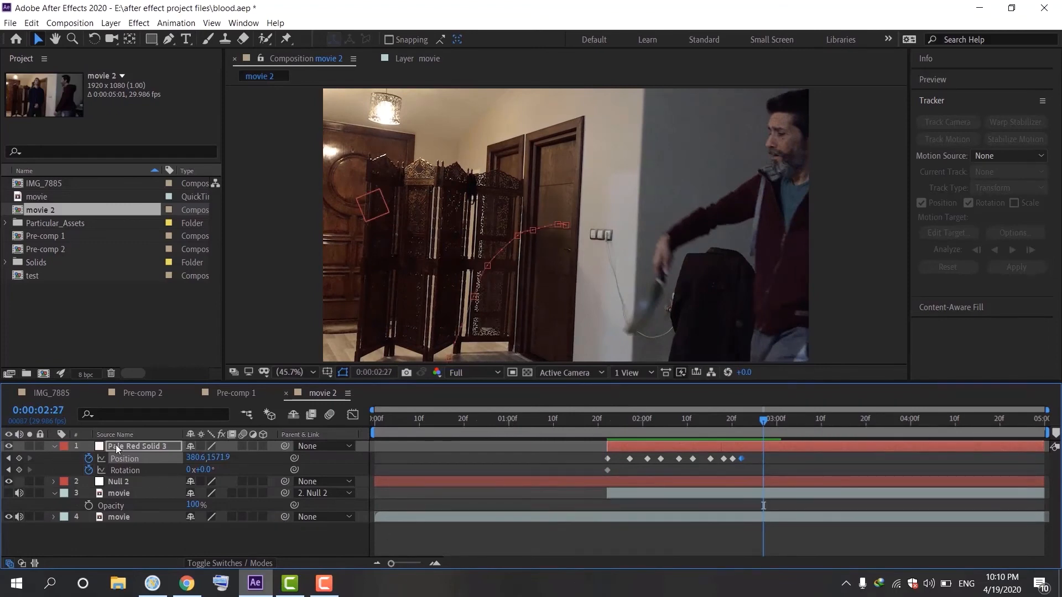
Set the solid's Mask Expansion to 5 pixels
key("m")
key("m")
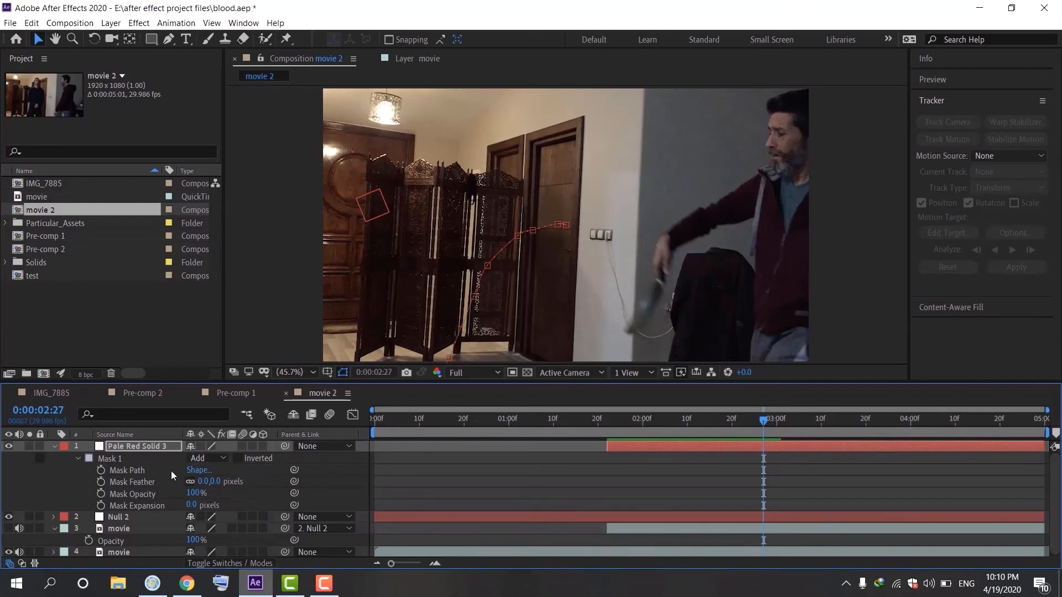
left_click_drag(761, 421, 637, 446)
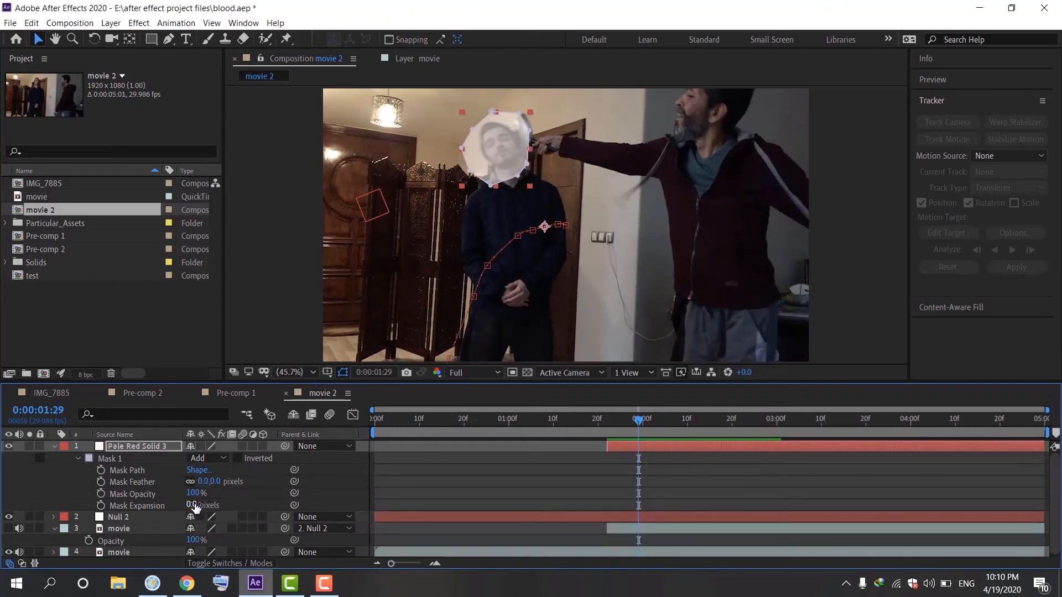
left_click_drag(195, 507, 196, 505)
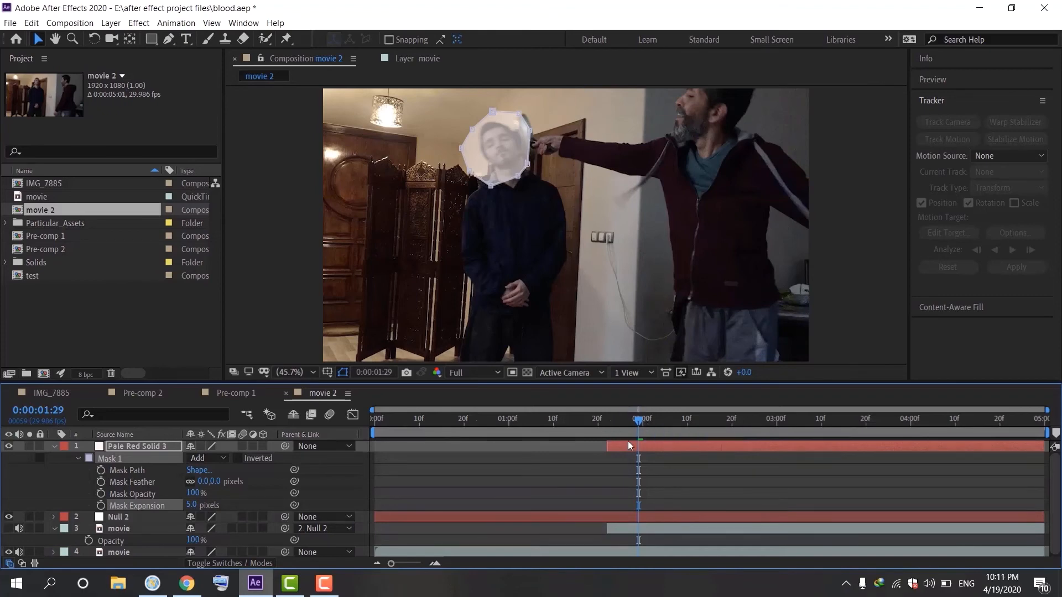
Set the solid layer's opacity to 0%
left_click(127, 445)
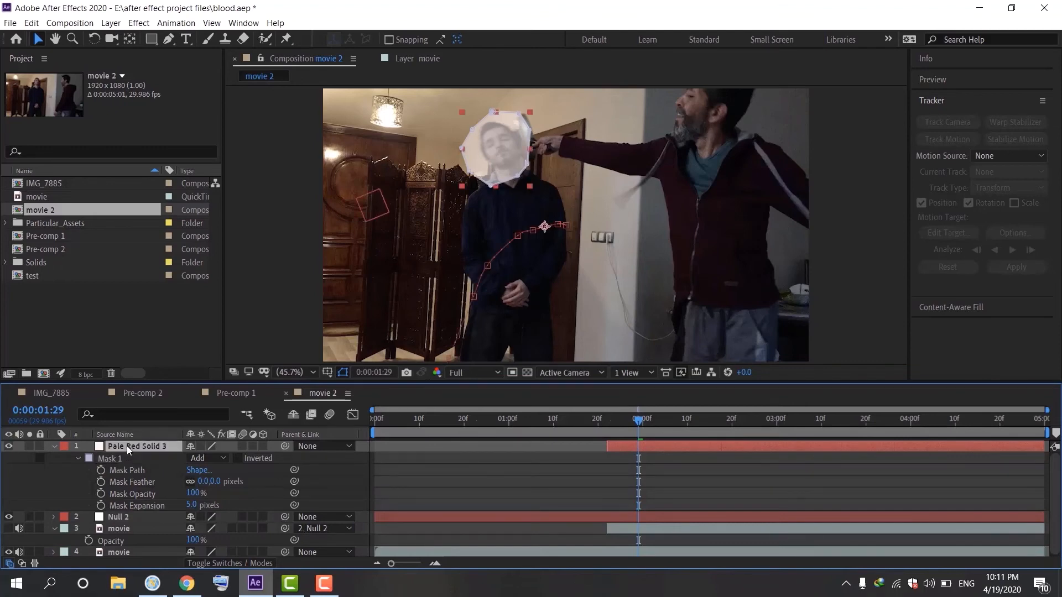
key("t")
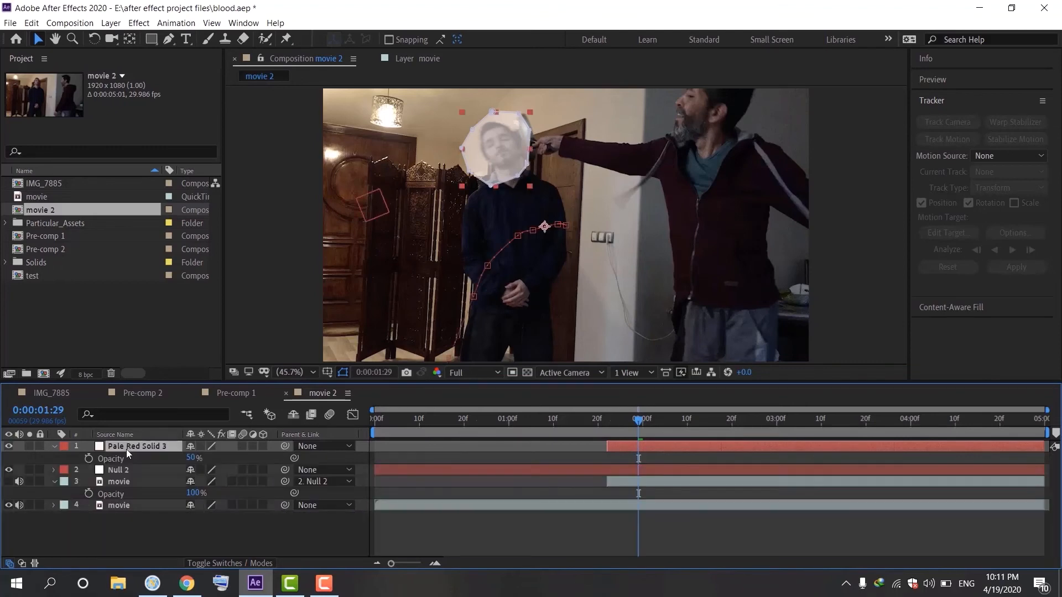
left_click(193, 458)
type("0")
left_click(254, 457)
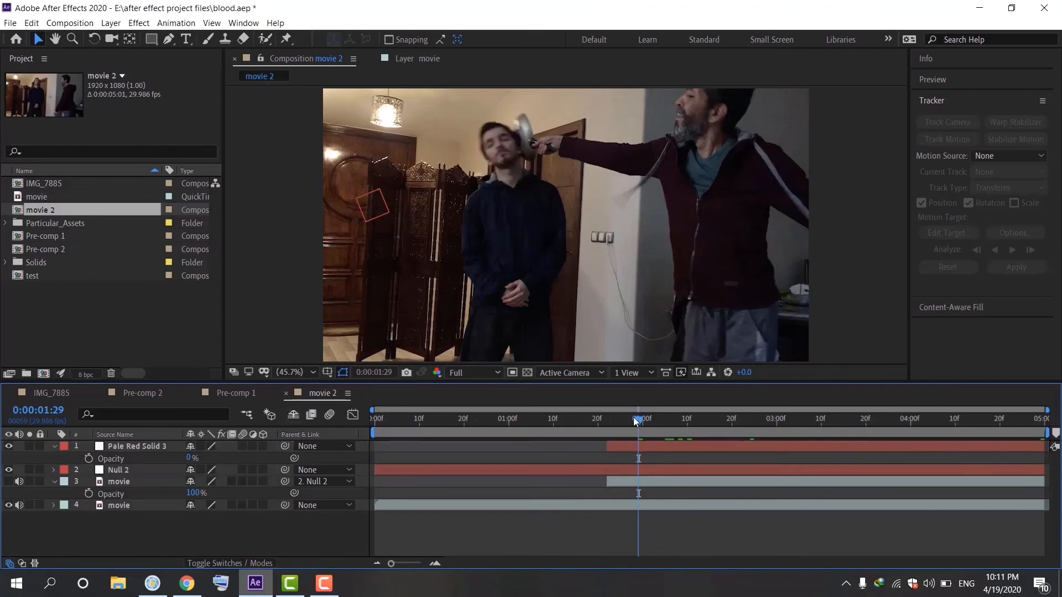
Move the solid layer below Null 2 in the layer stack
left_click_drag(637, 422, 618, 445)
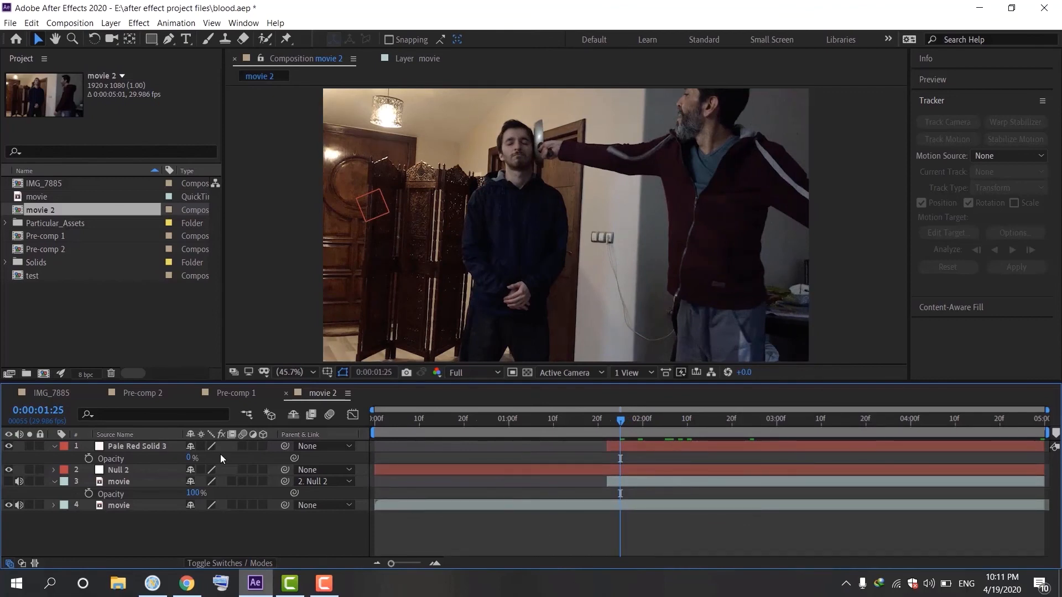
left_click(156, 447)
left_click_drag(141, 446, 134, 475)
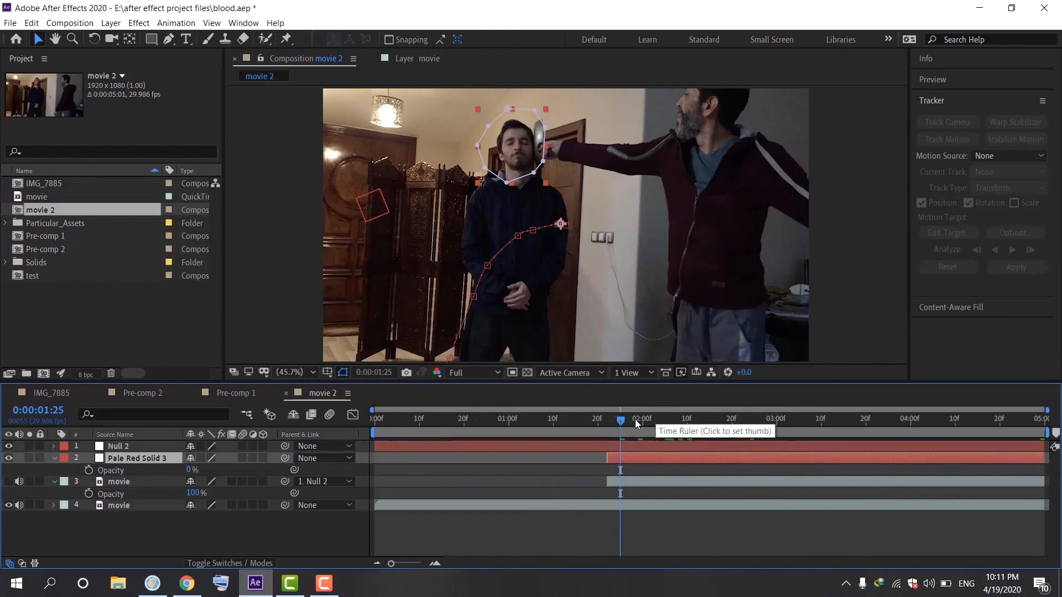
Set the top movie layer's track matte to Alpha Matte using Pale Red Solid 3
left_click(603, 422)
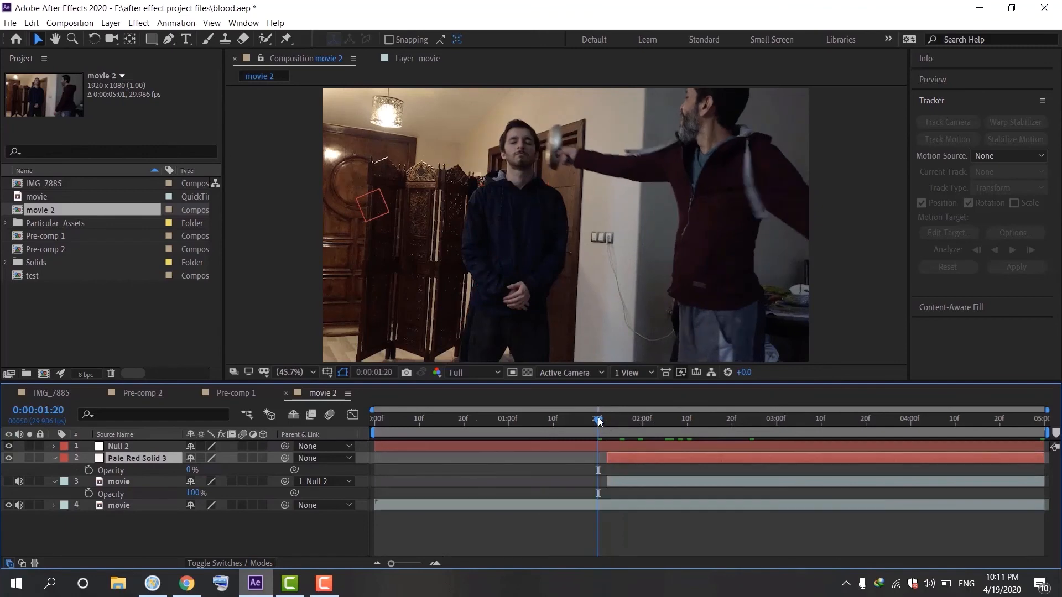
left_click_drag(599, 421, 644, 428)
left_click(606, 437)
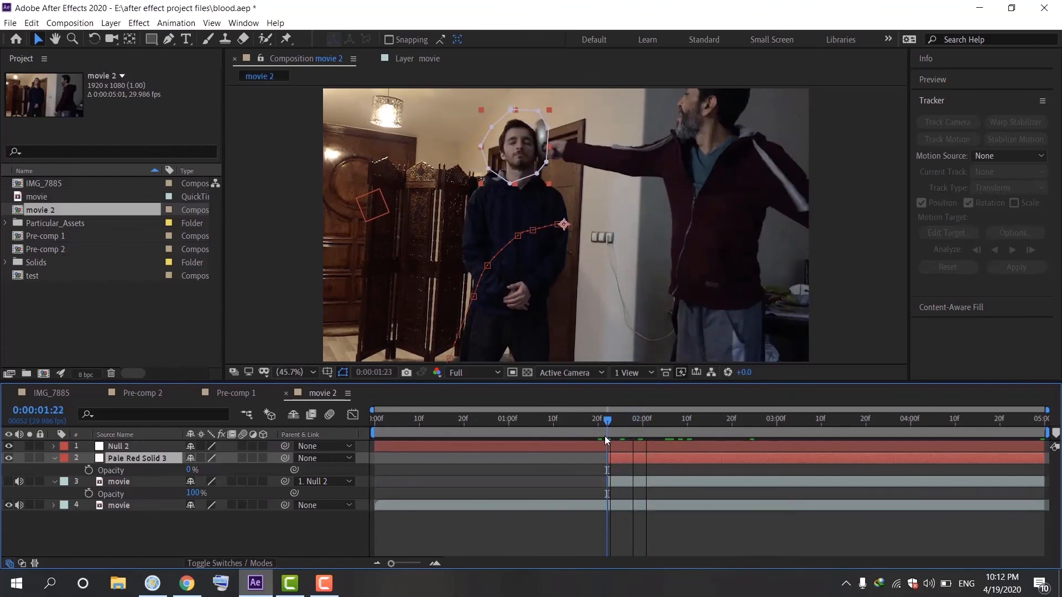
left_click(110, 483)
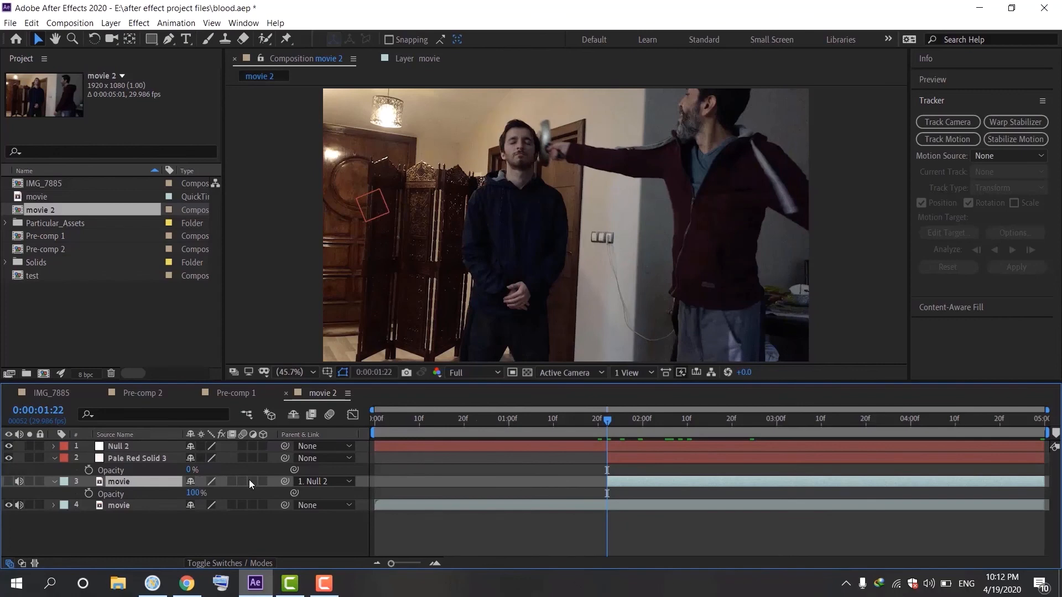
left_click(224, 562)
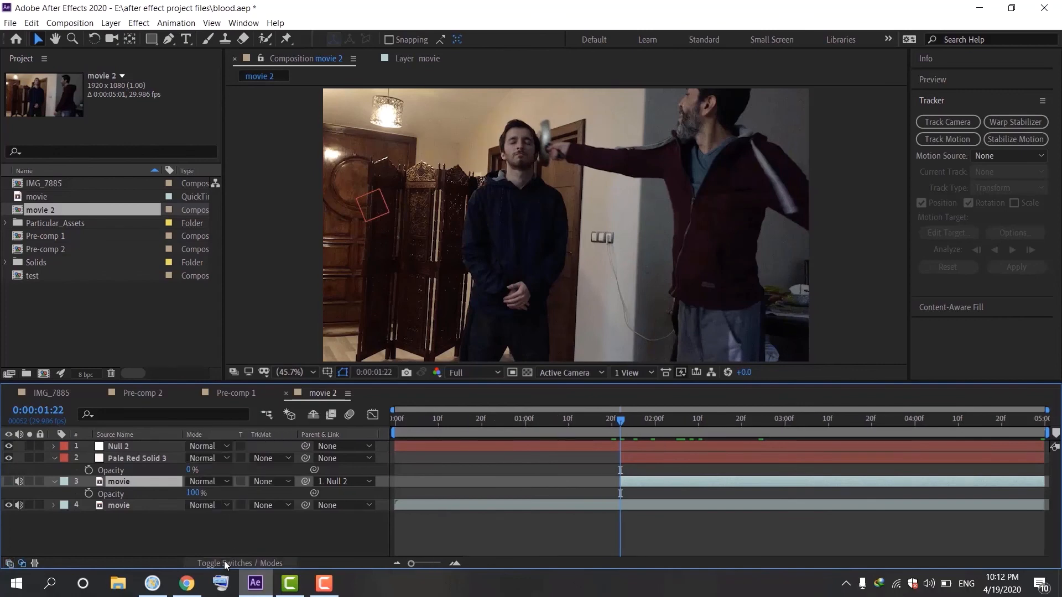
left_click(278, 482)
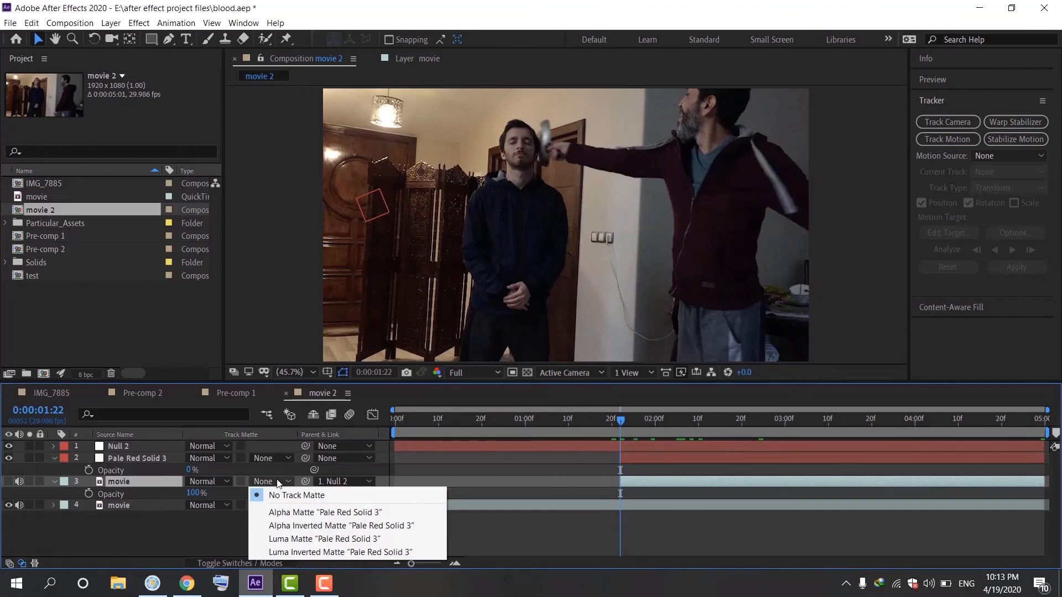
left_click(301, 513)
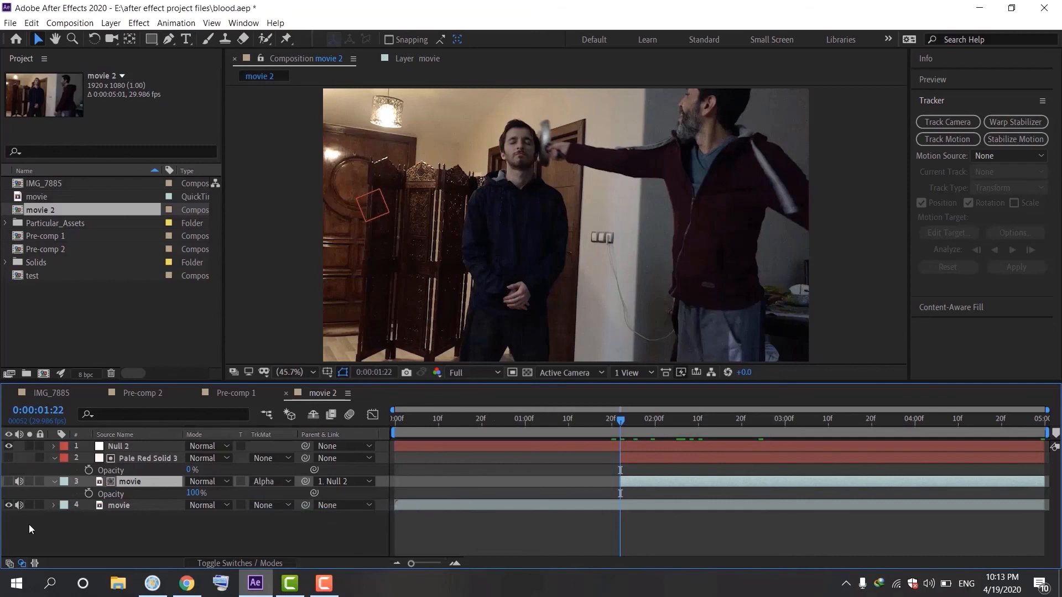
Turn on the masked movie layer's visibility and scrub around 0:00:01:22 to check the head overlay
left_click(9, 482)
left_click_drag(625, 422, 616, 450)
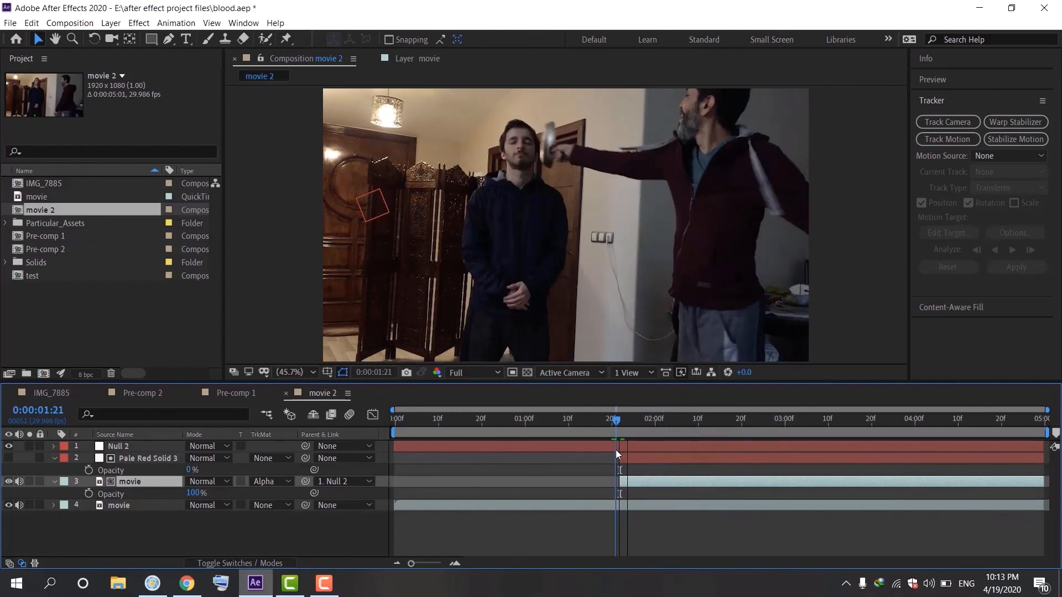
left_click_drag(615, 455, 621, 459)
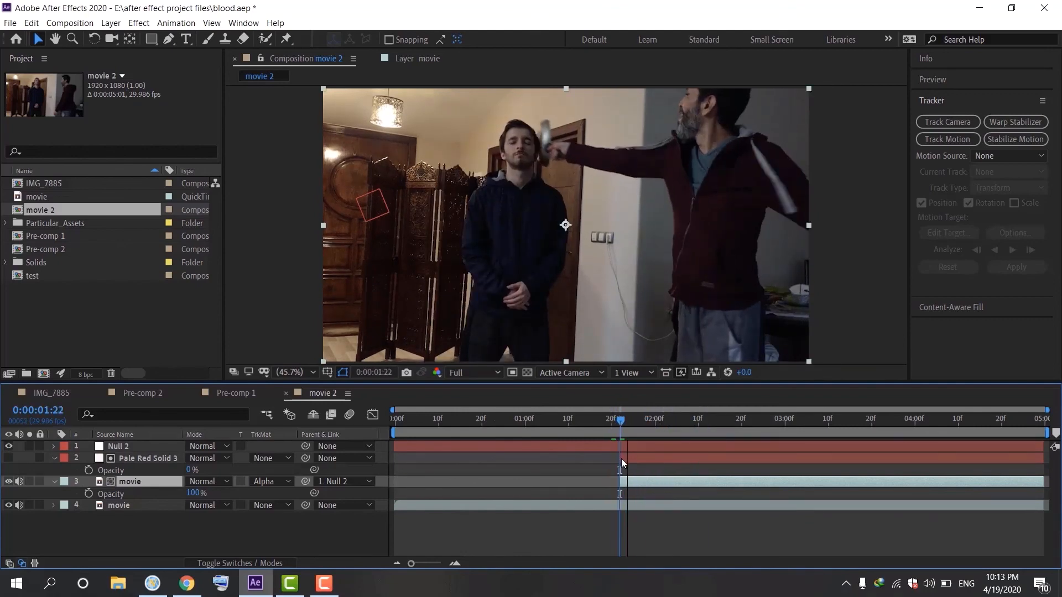
Remove the track matte from the masked movie layer, setting it to No Track Matte
left_click(8, 458)
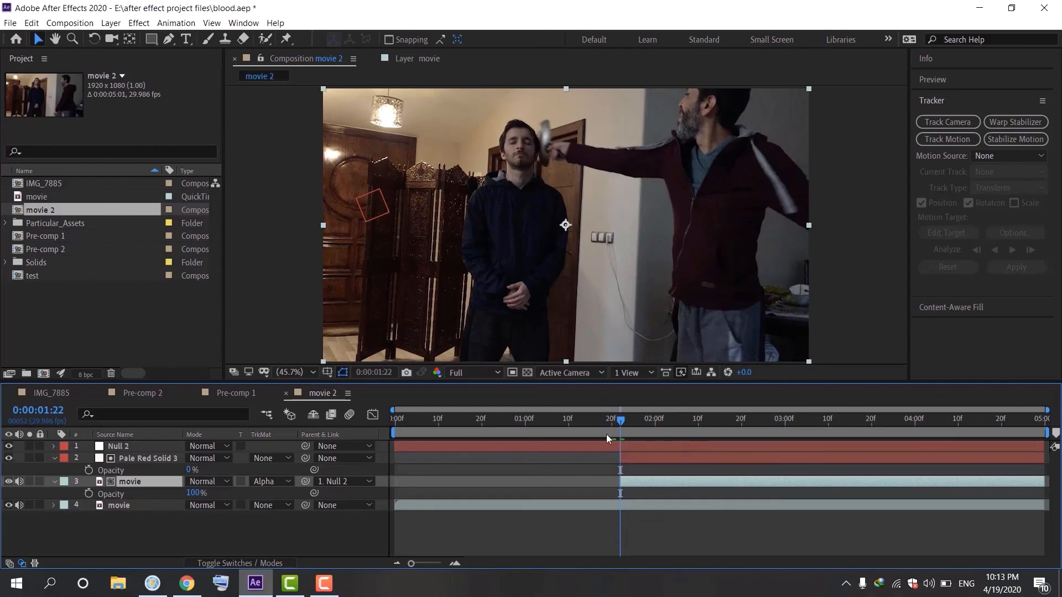
left_click_drag(620, 426, 618, 453)
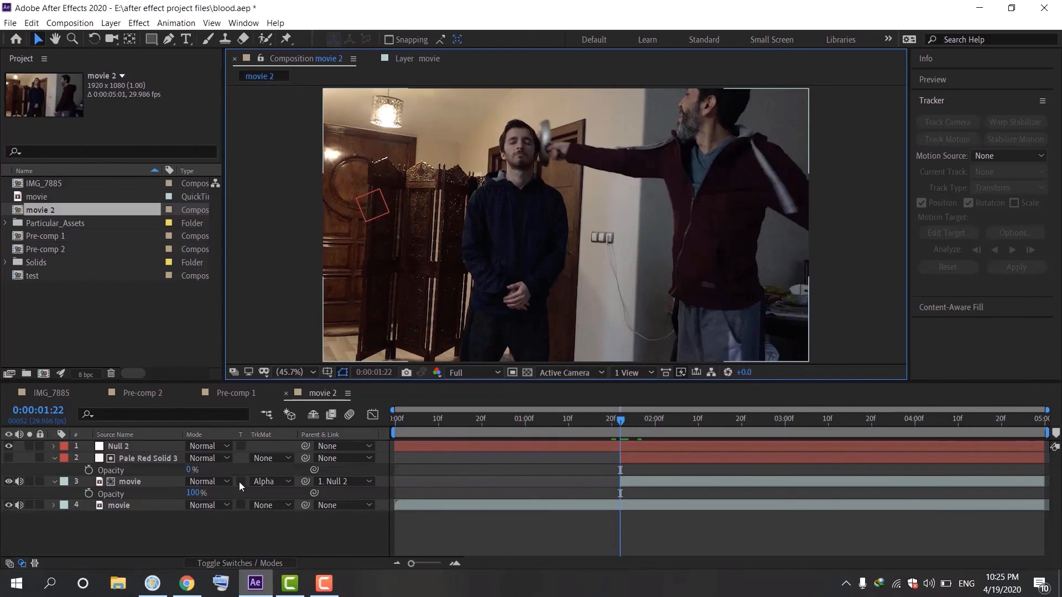
left_click(277, 484)
left_click(277, 483)
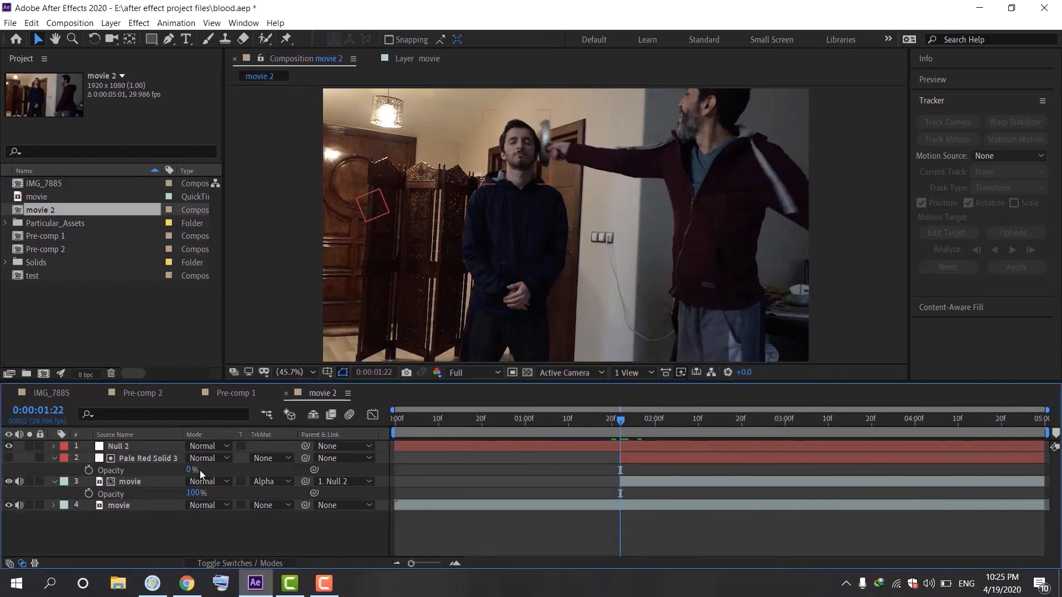
left_click(256, 480)
left_click(263, 493)
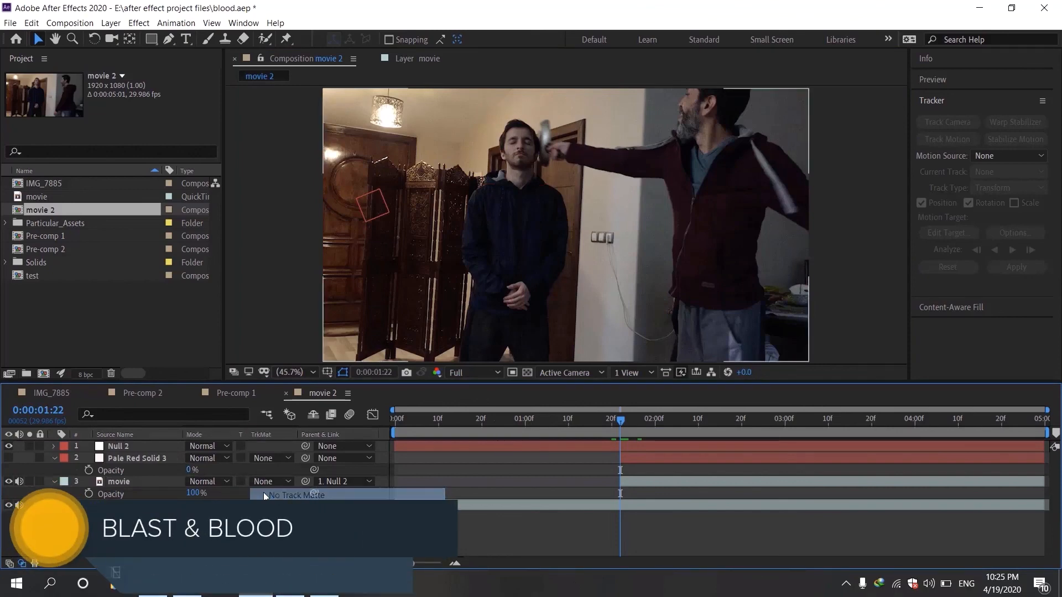
Set the Pale Red Solid 3 layer's opacity to 100%
left_click(191, 471)
type("100")
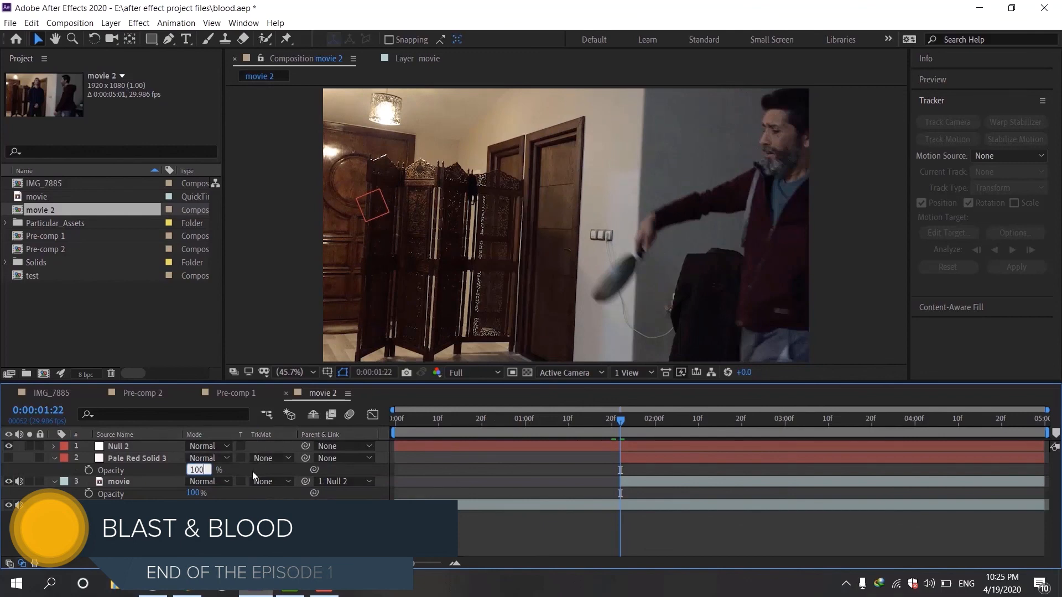
key("Return")
Set the masked movie layer's track matte to Alpha Matte "Pale Red Solid 3" and check frame 0:00:01:23
left_click(275, 481)
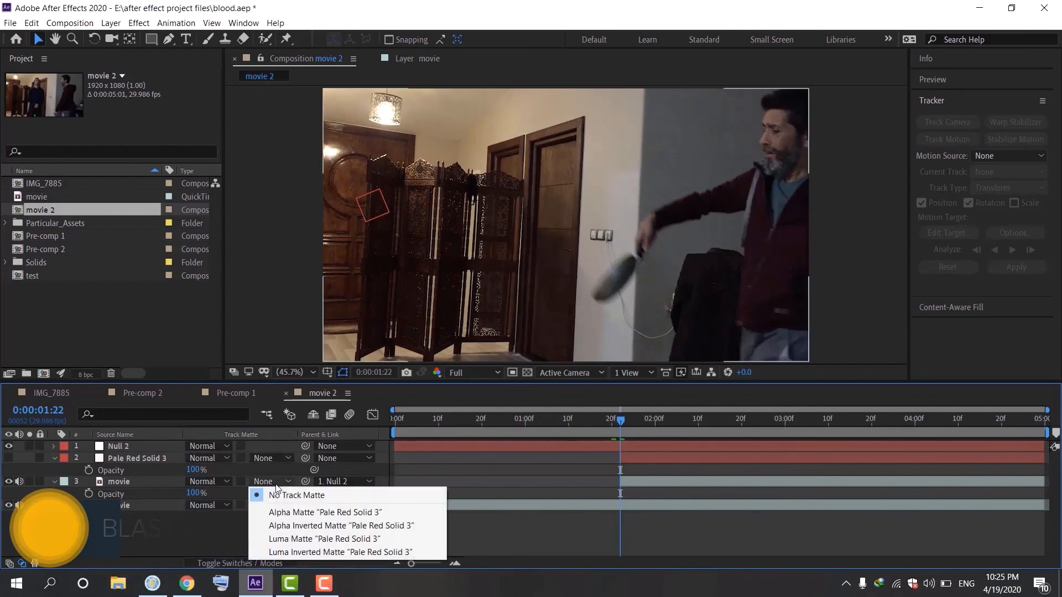
left_click(287, 511)
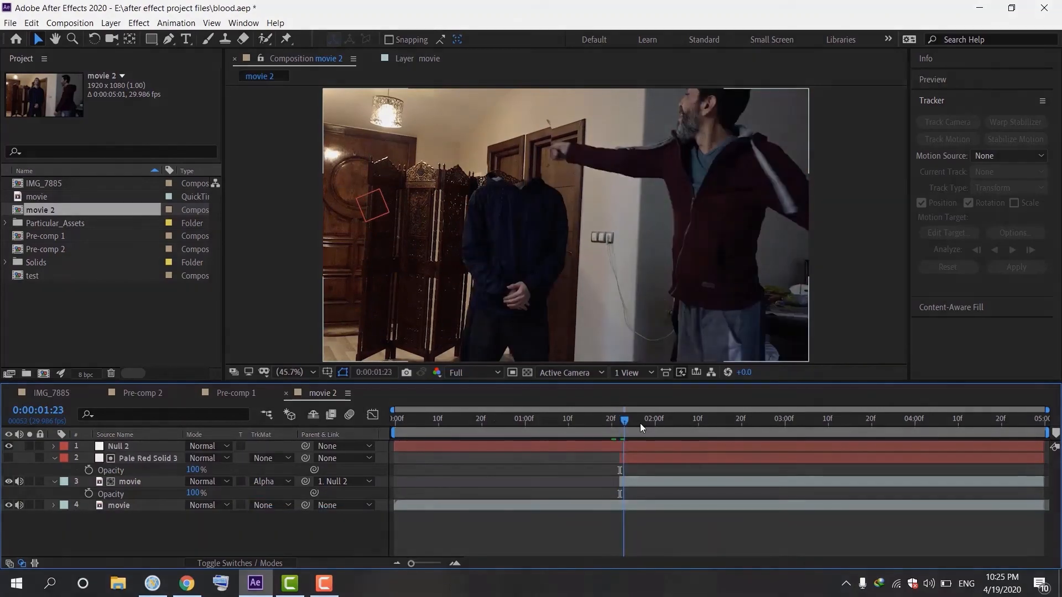
left_click(656, 431)
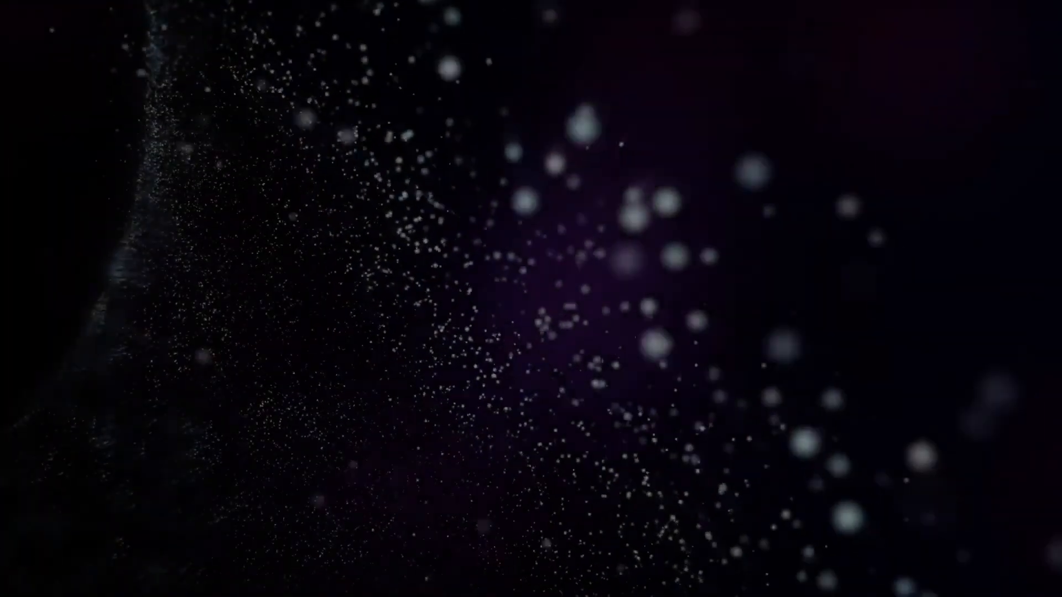